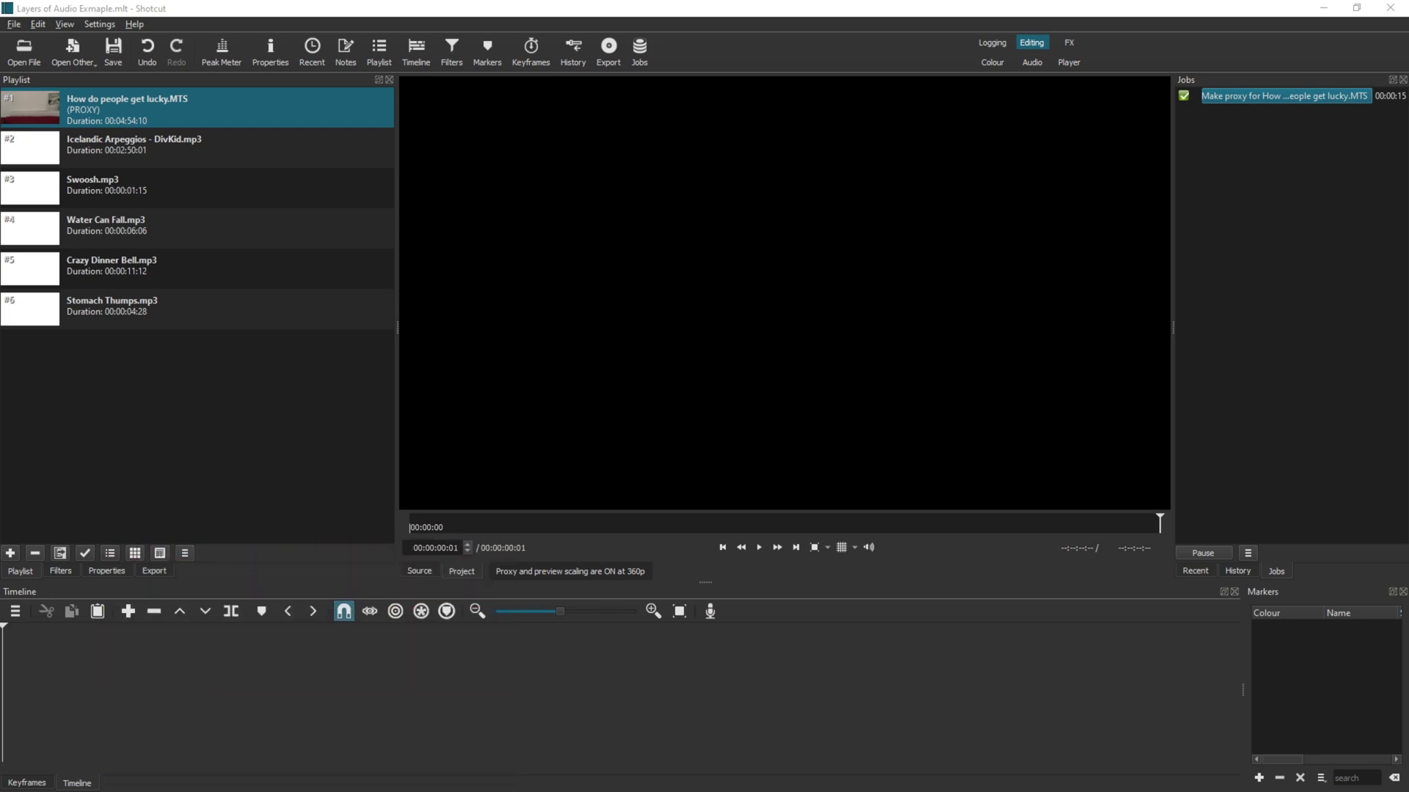
# - Look over the playlist's music and sound effects, then place How do people get lucky.MTS on V1
pyautogui.click(178, 148)
pyautogui.click(164, 189)
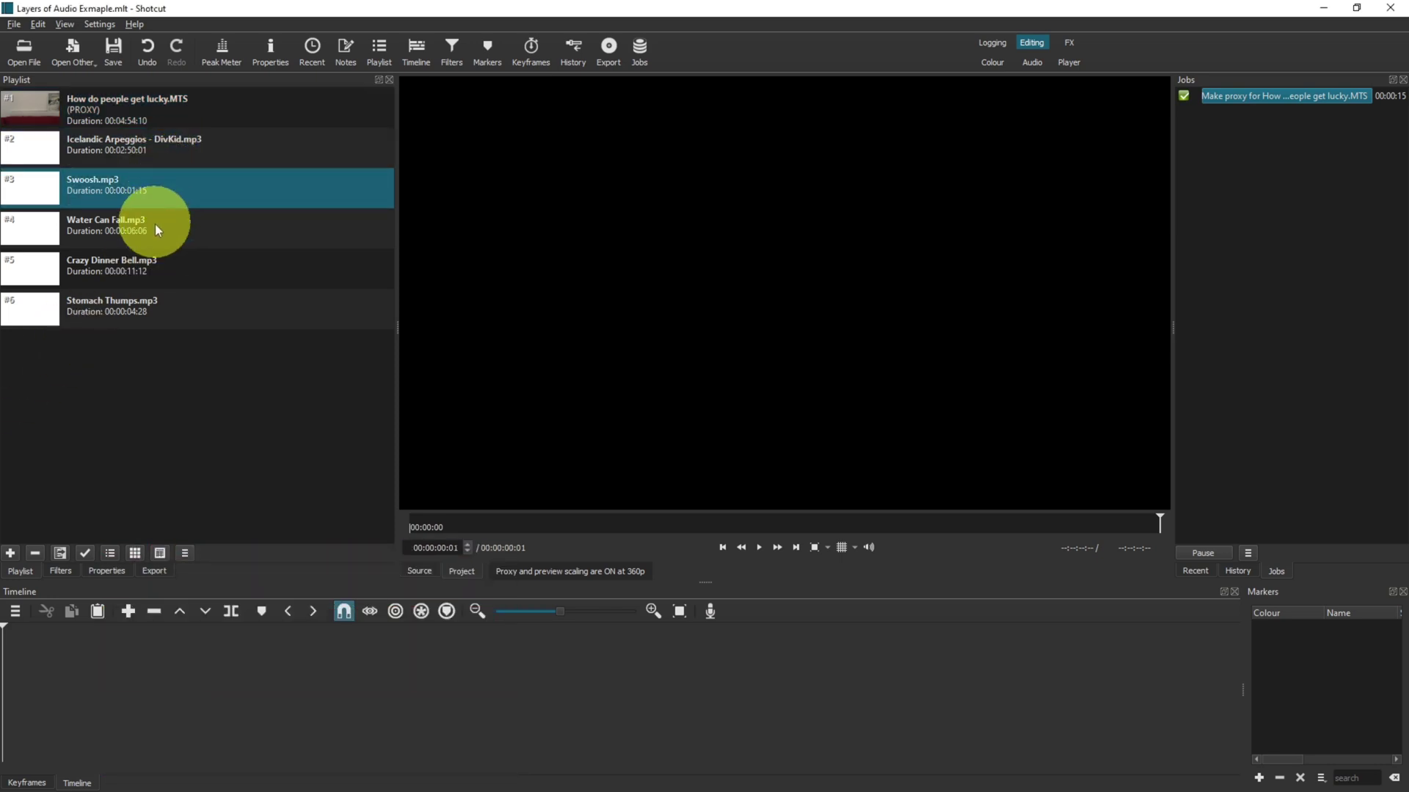
pyautogui.click(155, 226)
pyautogui.click(151, 259)
pyautogui.click(144, 301)
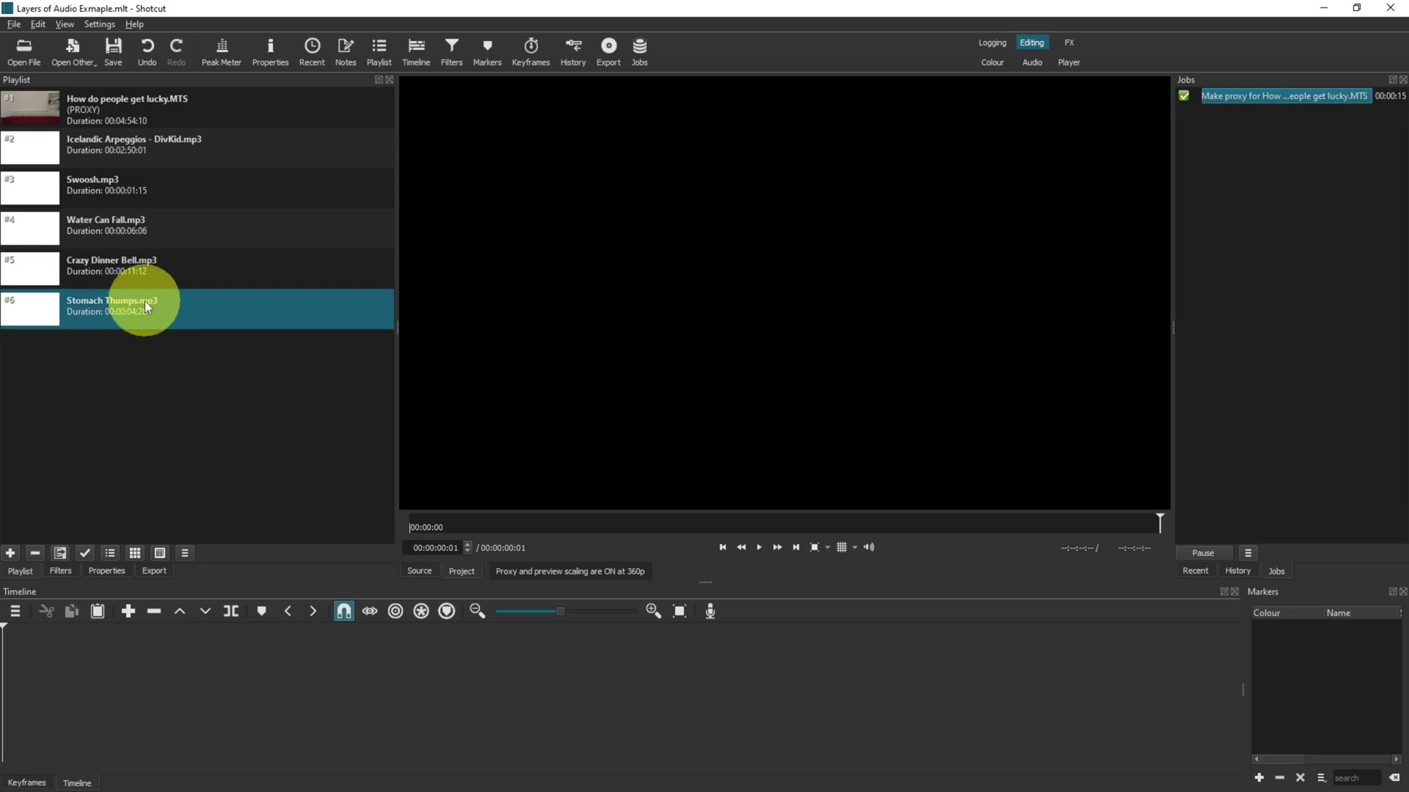
pyautogui.click(75, 103)
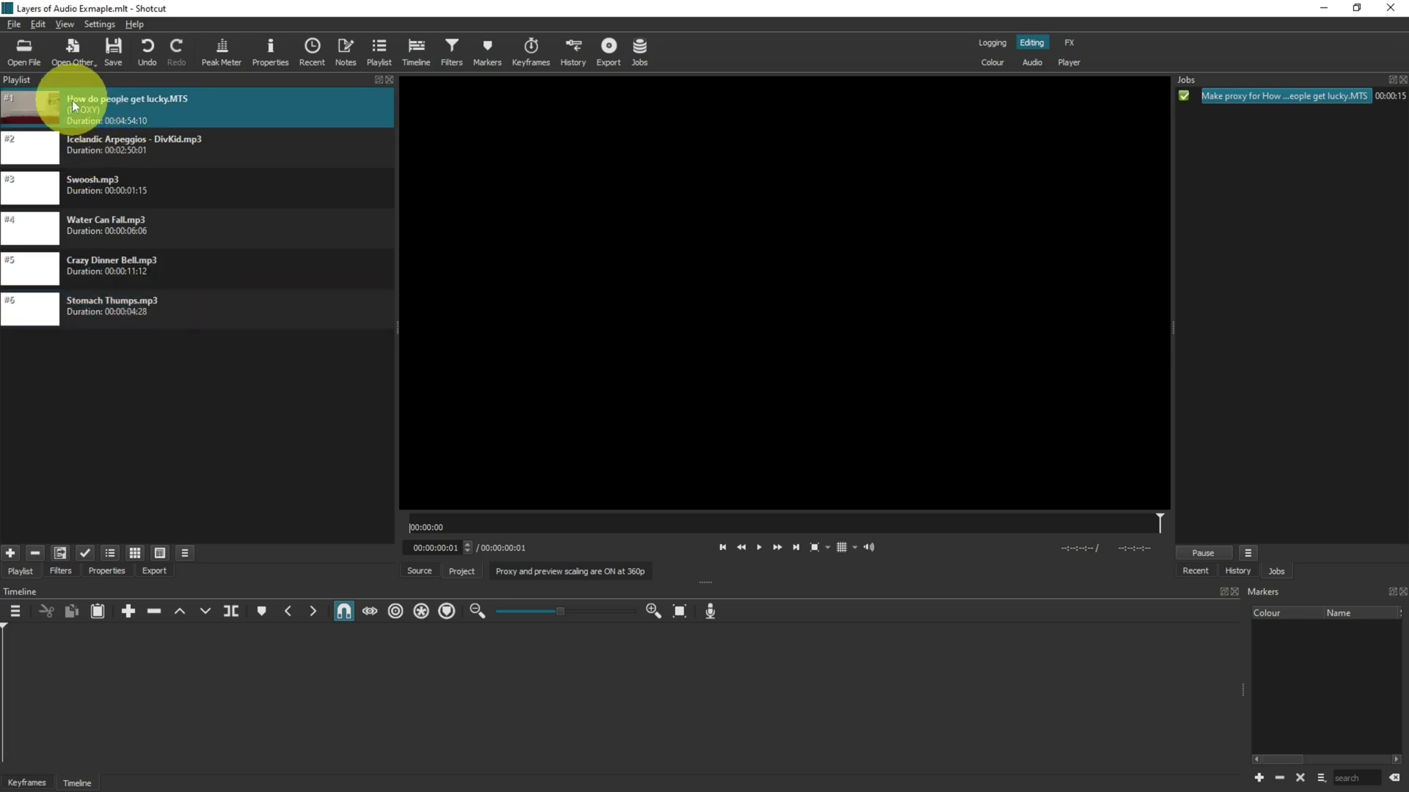
pyautogui.moveTo(72, 99); pyautogui.dragTo(101, 658)
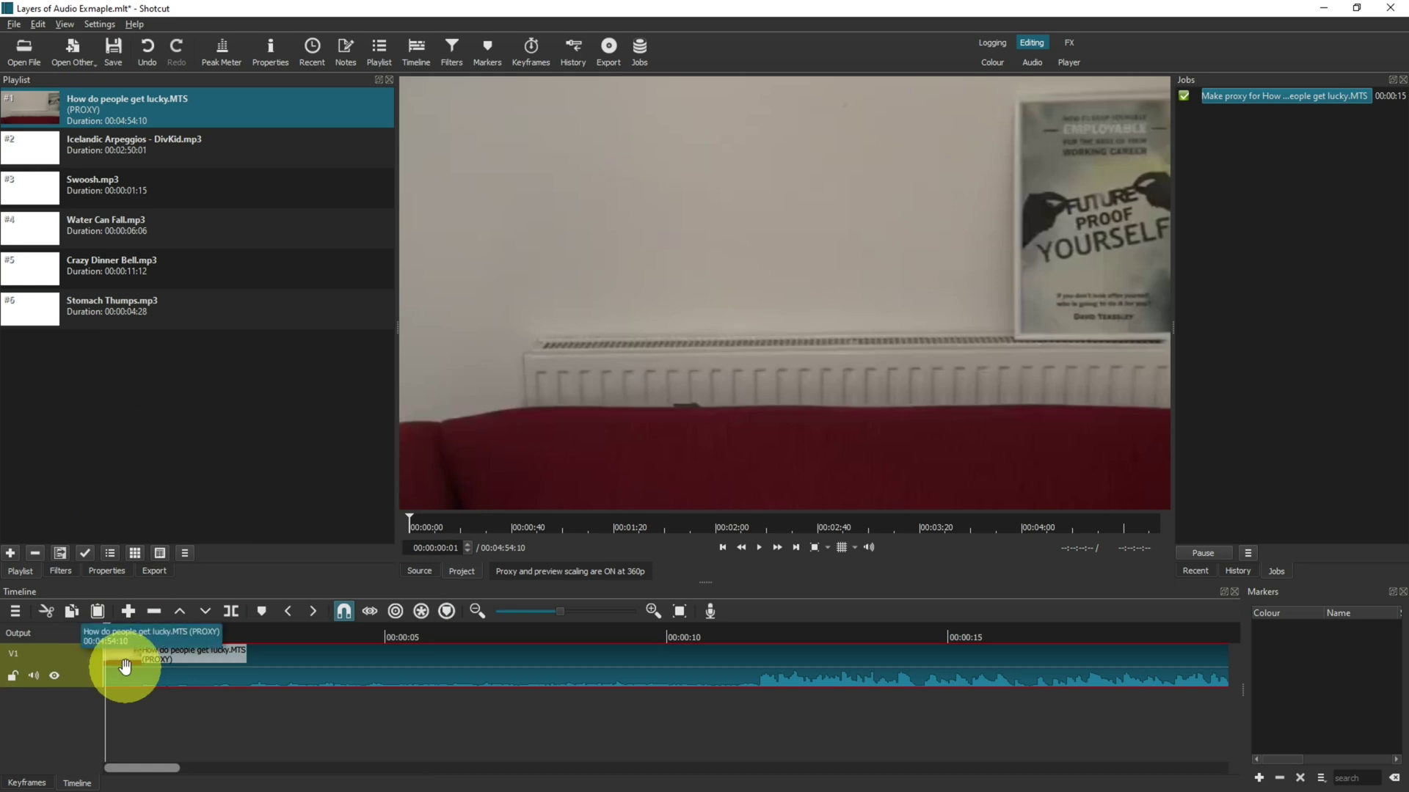
# - Split the clip at 00:00:11:19 and remove the section before it, closing the gap
pyautogui.click(242, 631)
pyautogui.click(400, 635)
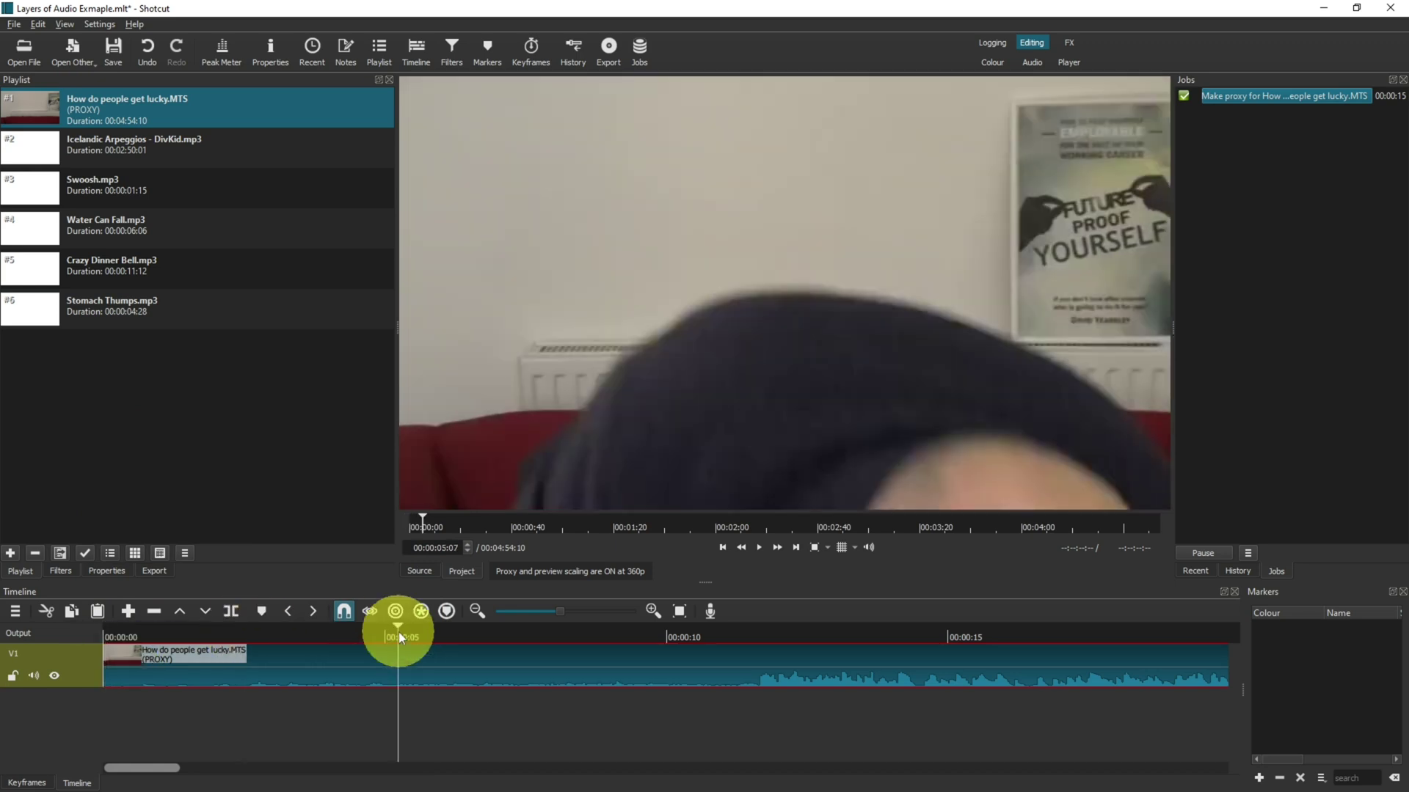
pyautogui.click(443, 636)
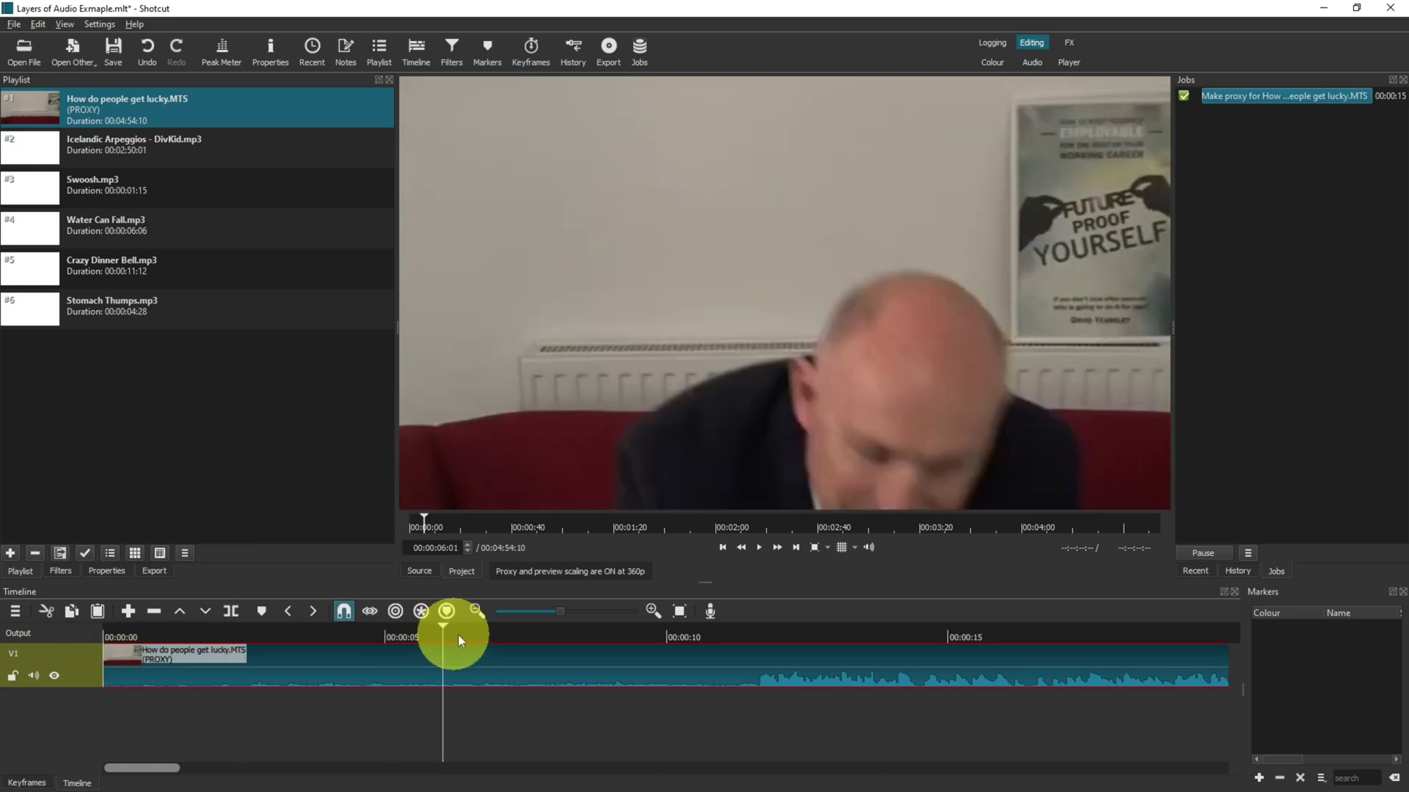
pyautogui.click(758, 631)
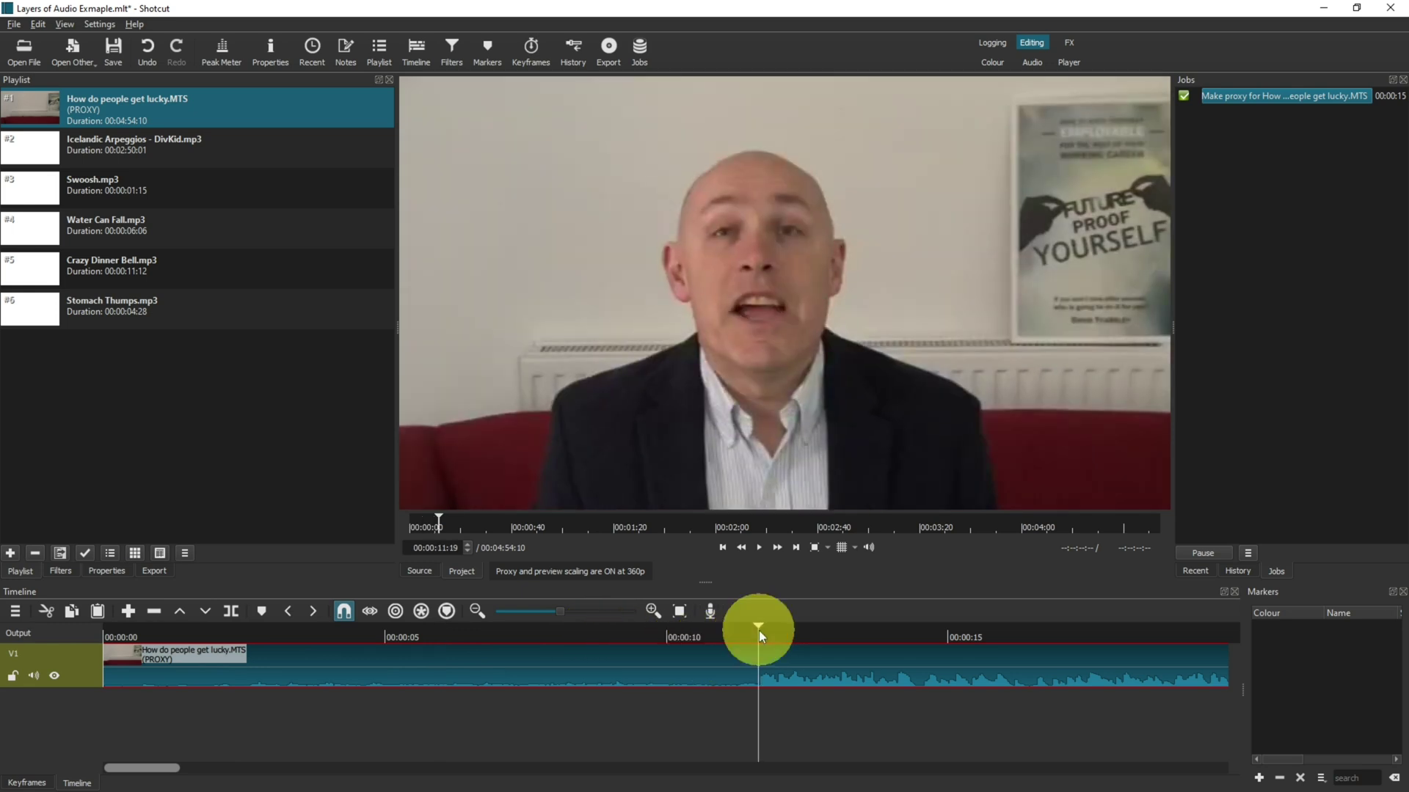
pyautogui.press('s')
pyautogui.click(673, 664)
pyautogui.rightClick(673, 664)
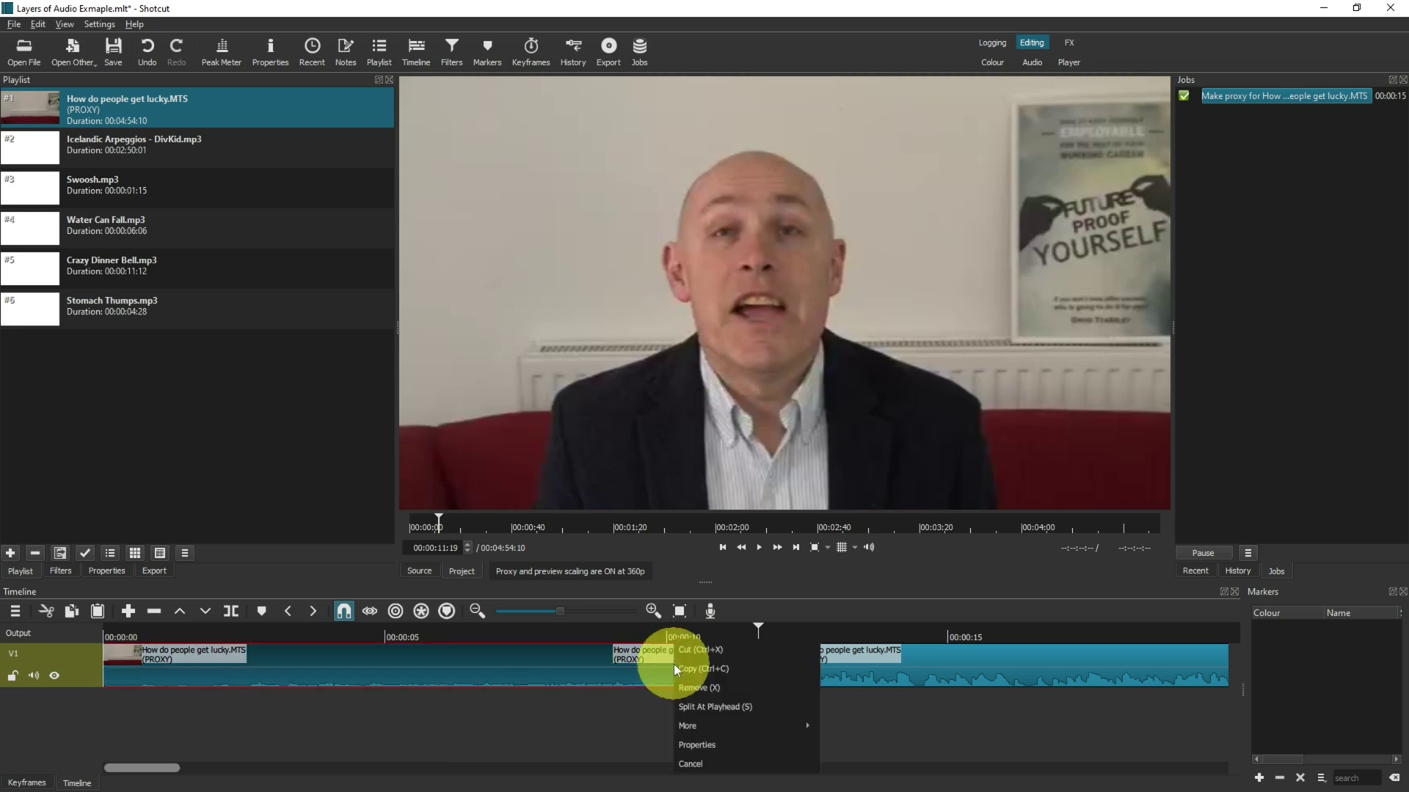
pyautogui.click(694, 680)
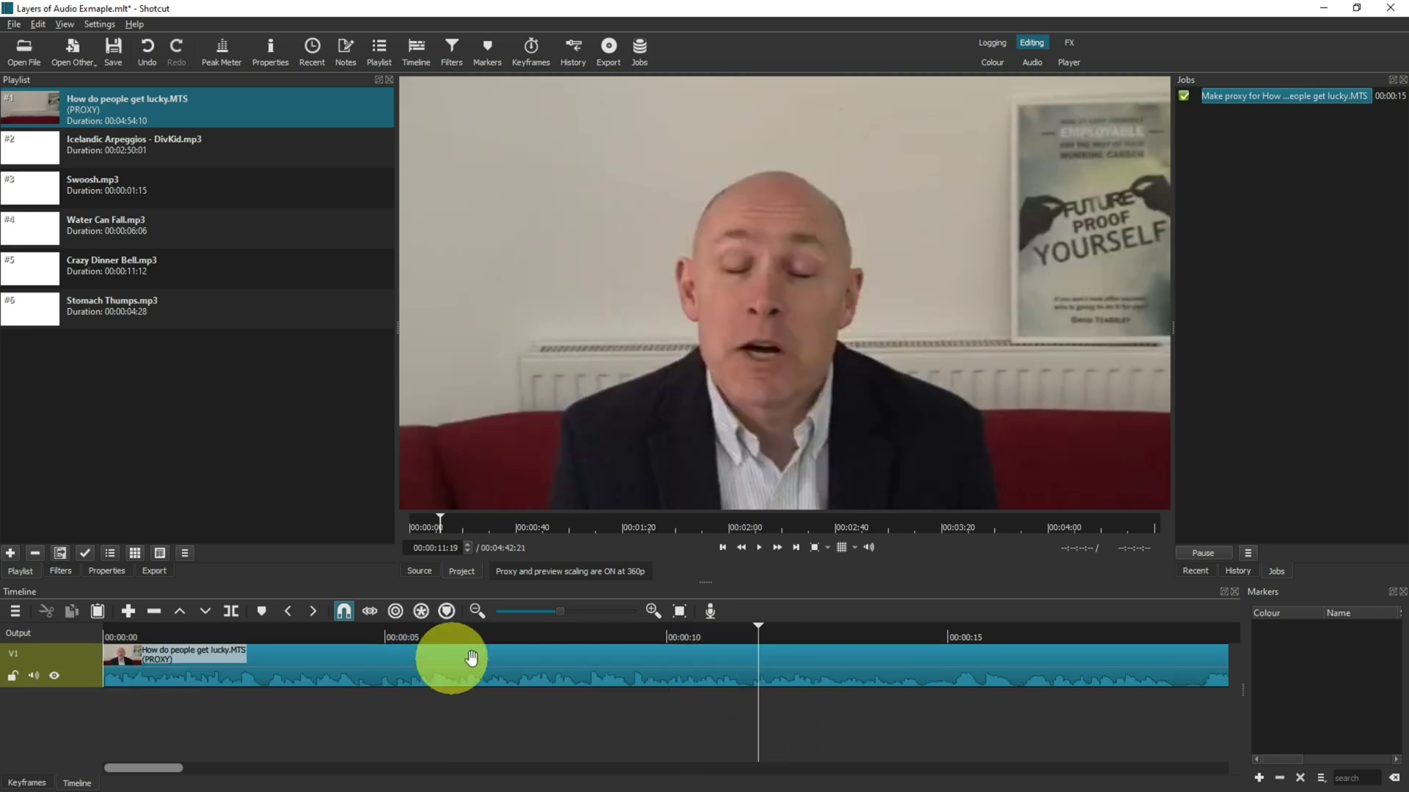
# - Preview the trimmed video from the start, then add an eight-frame fade-in at the clip's beginning
pyautogui.click(722, 547)
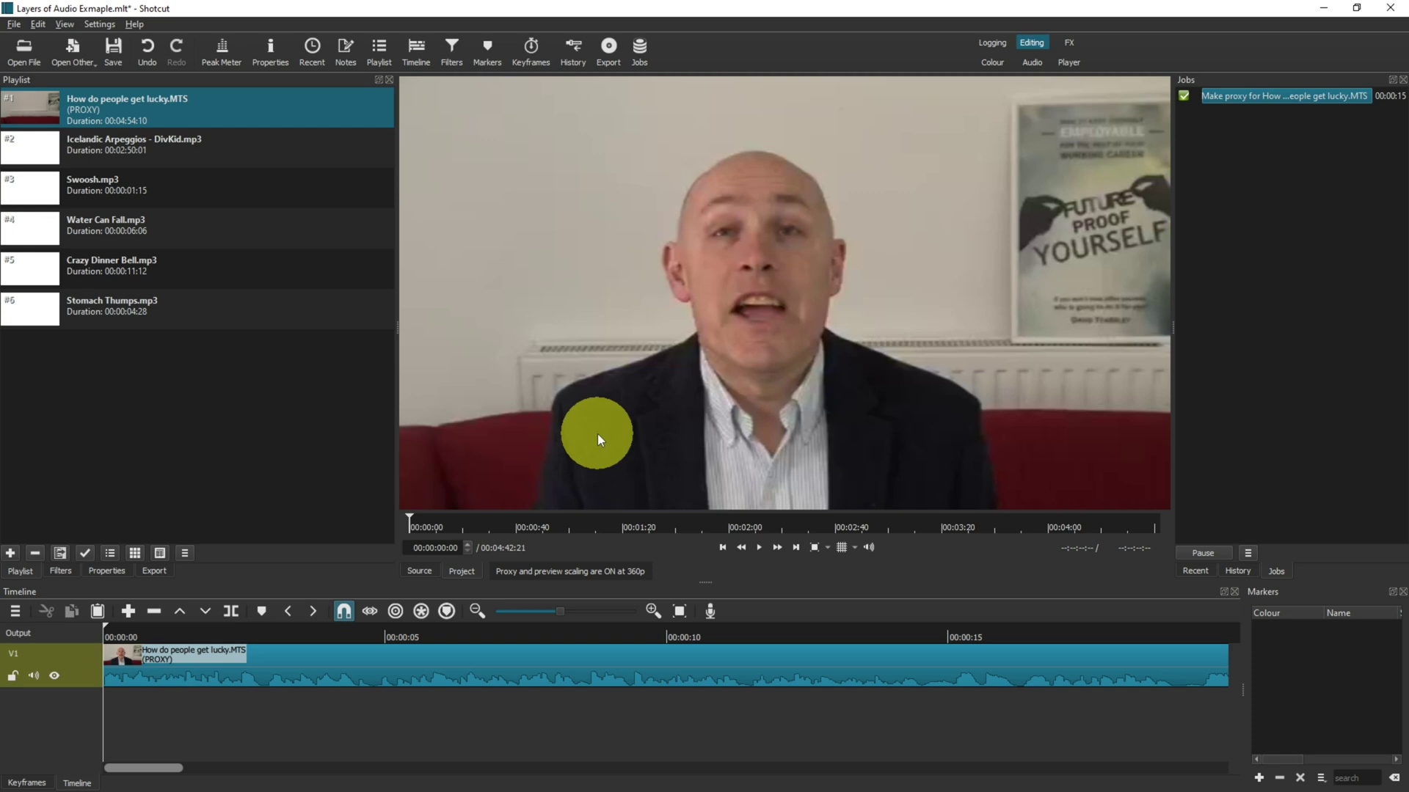
pyautogui.click(758, 548)
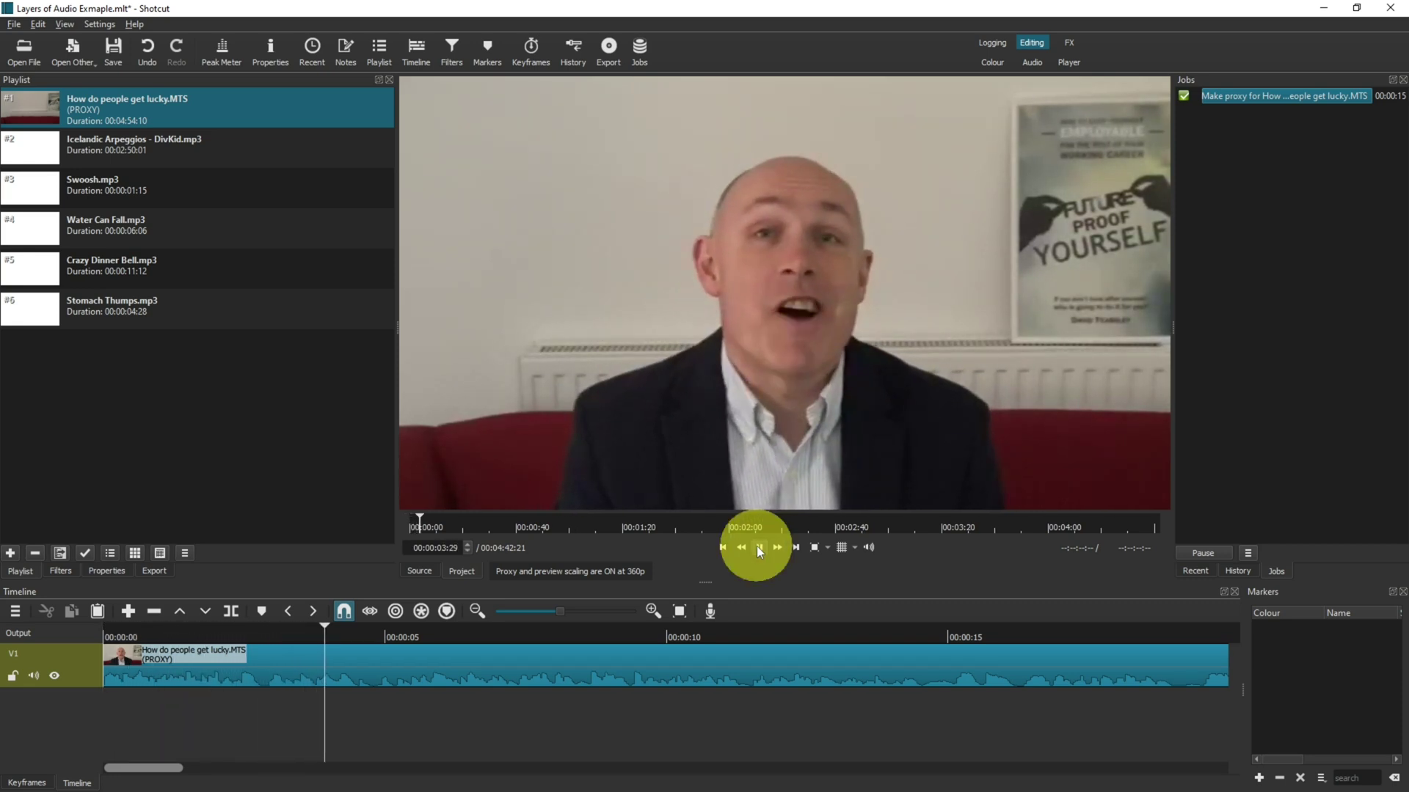
pyautogui.click(759, 547)
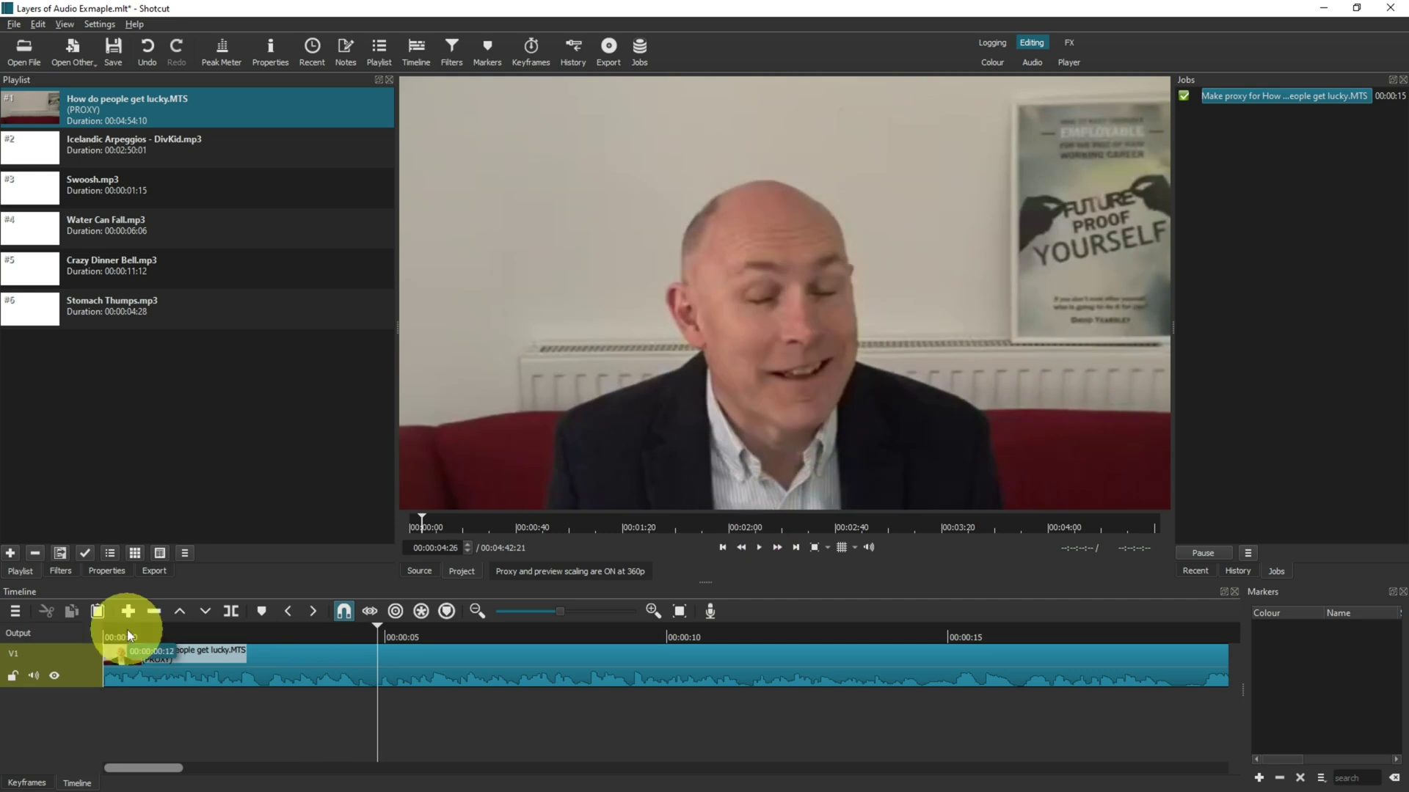
pyautogui.moveTo(126, 629); pyautogui.dragTo(117, 637)
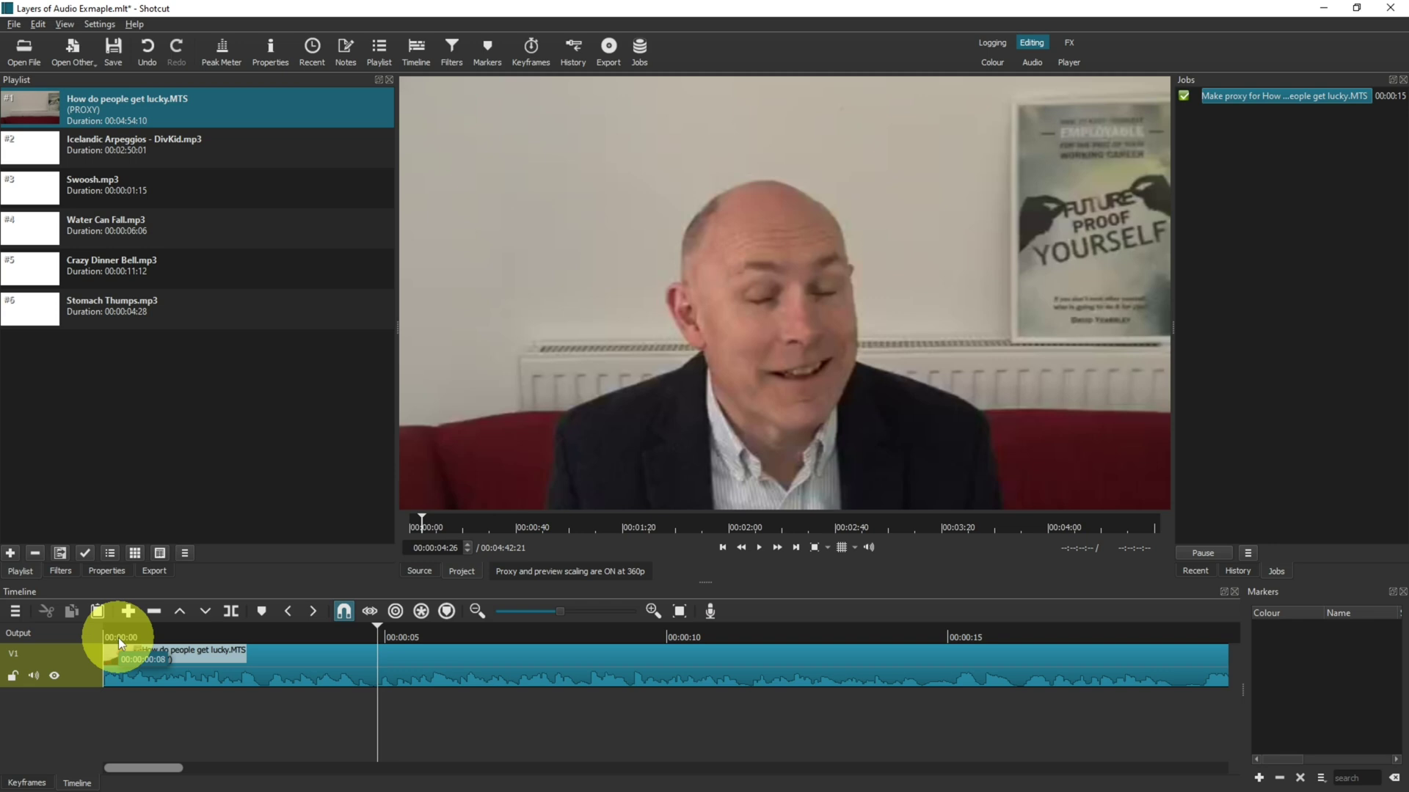
pyautogui.moveTo(117, 637); pyautogui.dragTo(121, 639)
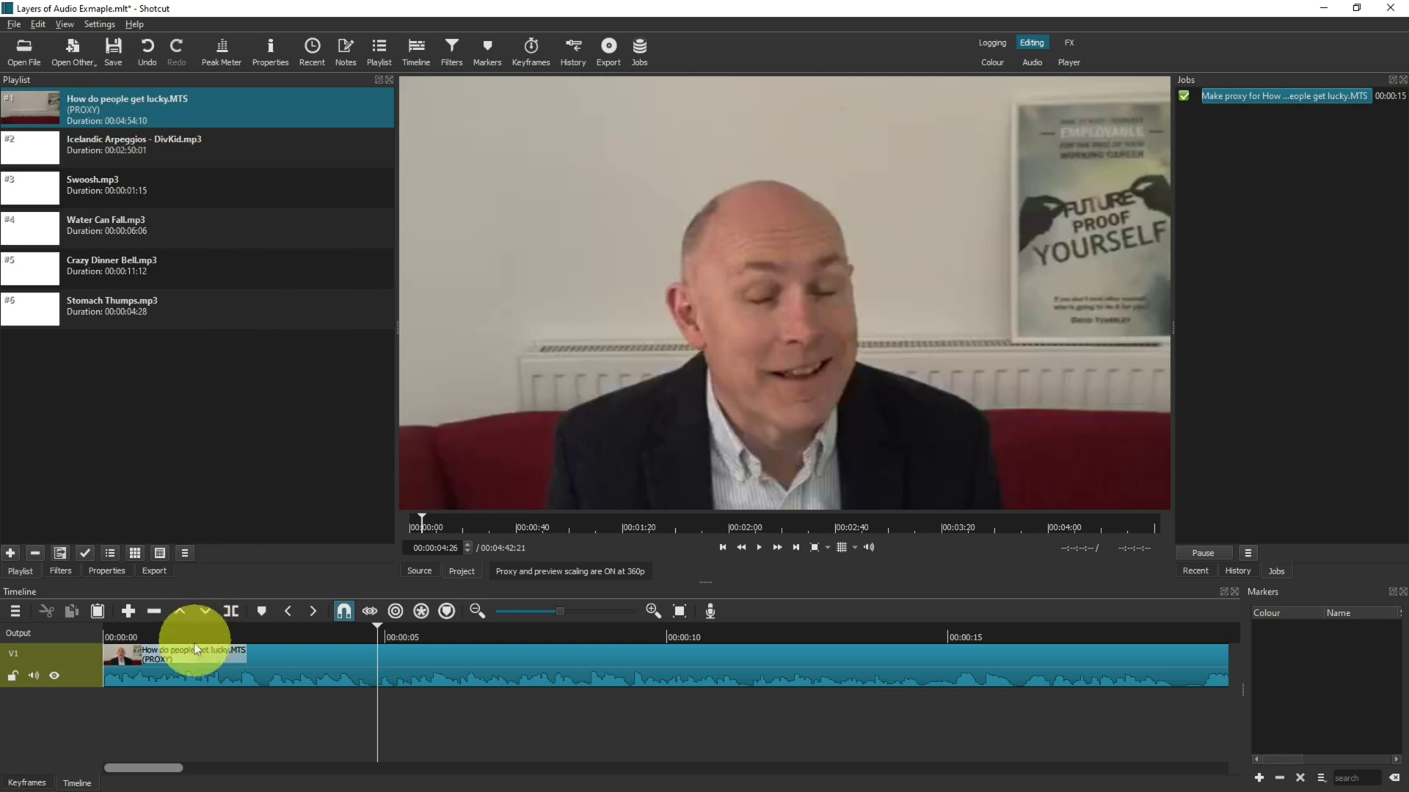
# - Detach the V1 clip's audio so it becomes a separate clip on track A1
pyautogui.rightClick(168, 664)
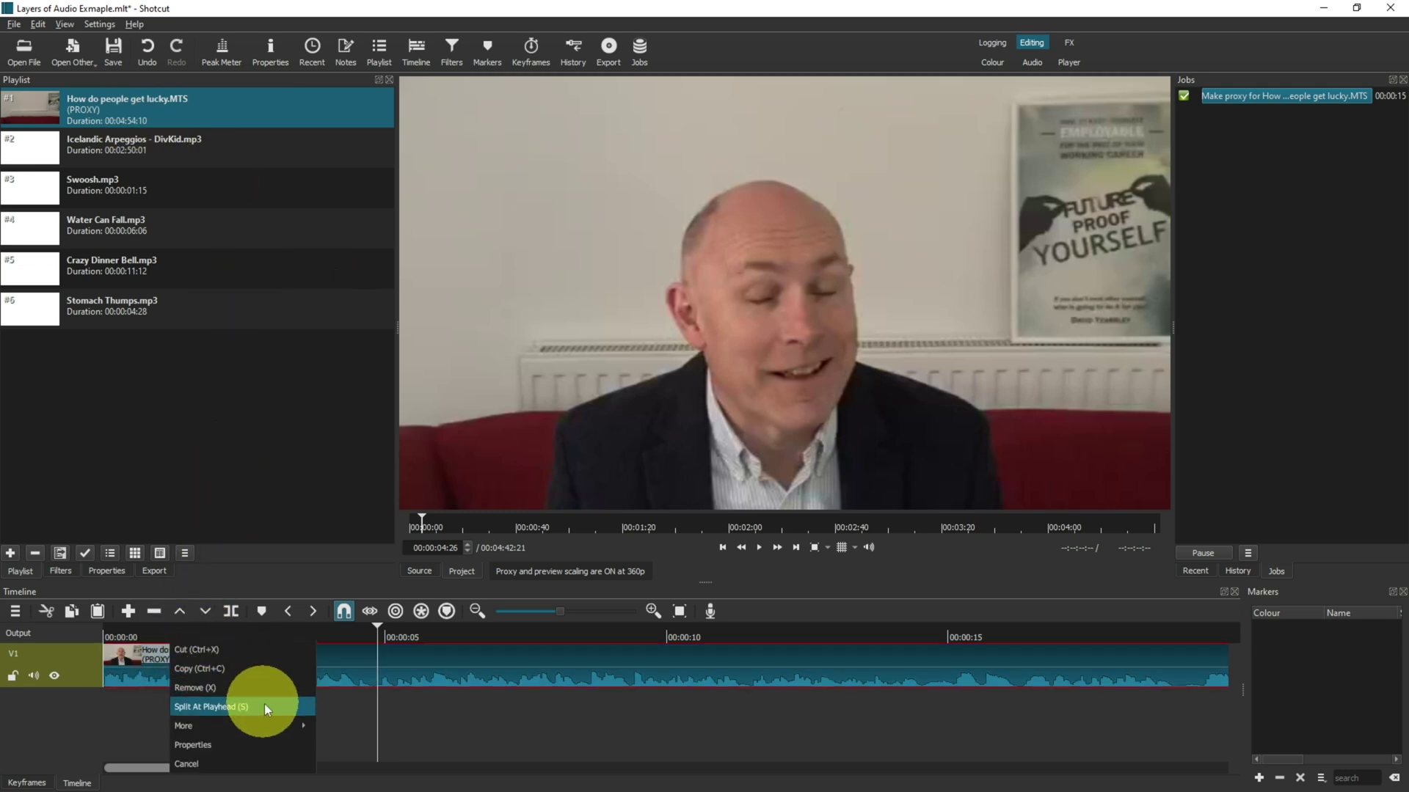
pyautogui.moveTo(270, 724)
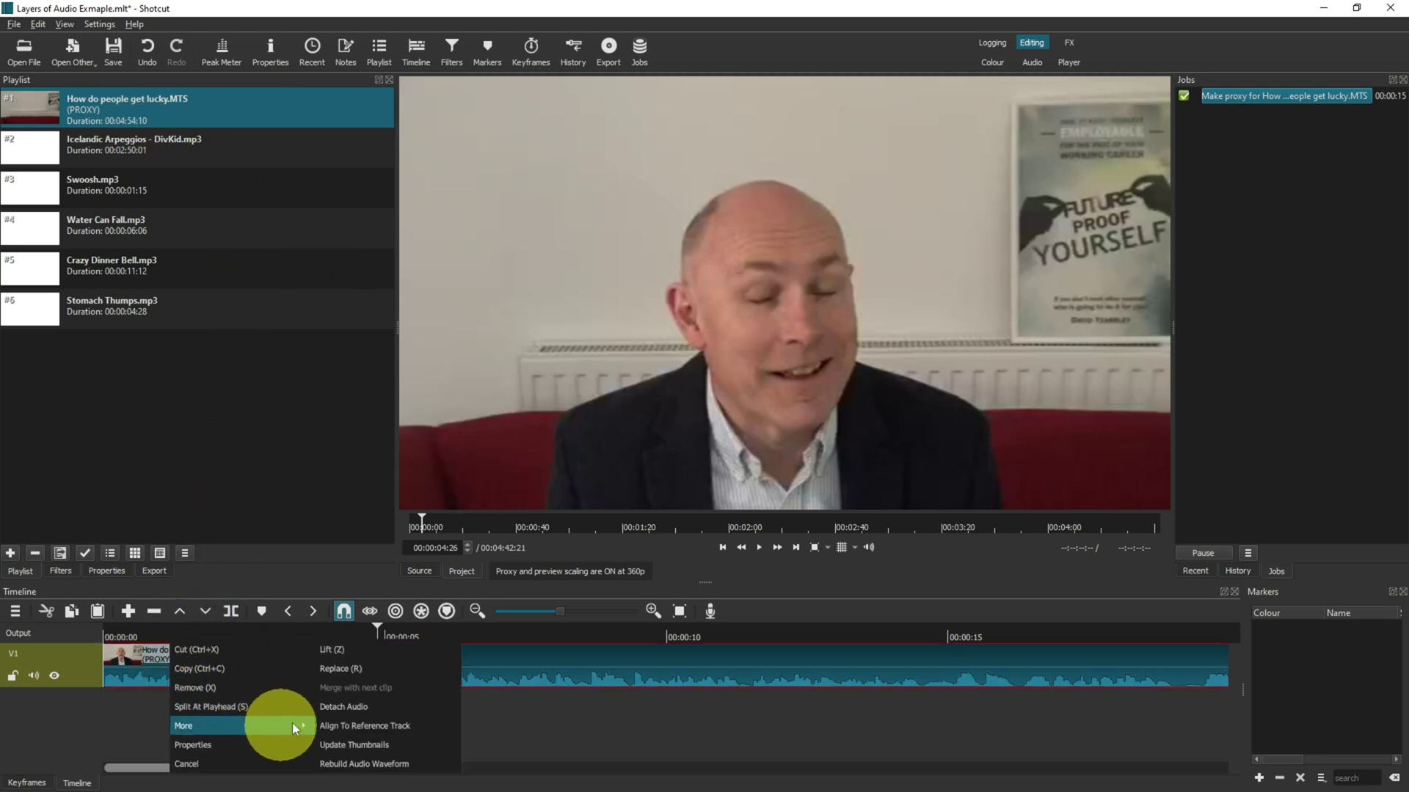
pyautogui.click(335, 708)
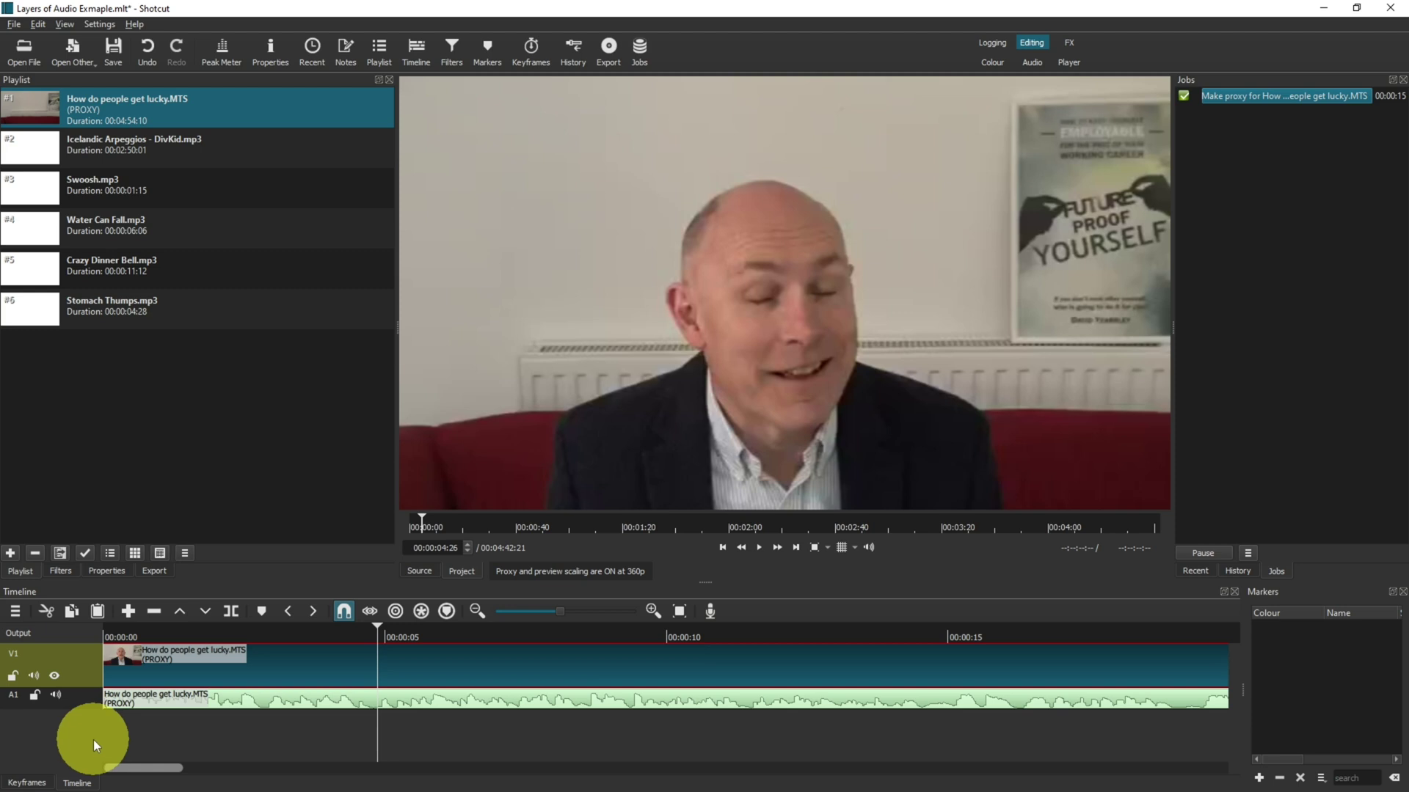
# - Add an empty audio track A2 below A1 via Track Operations > Add Audio Track
pyautogui.click(14, 611)
pyautogui.moveTo(77, 623)
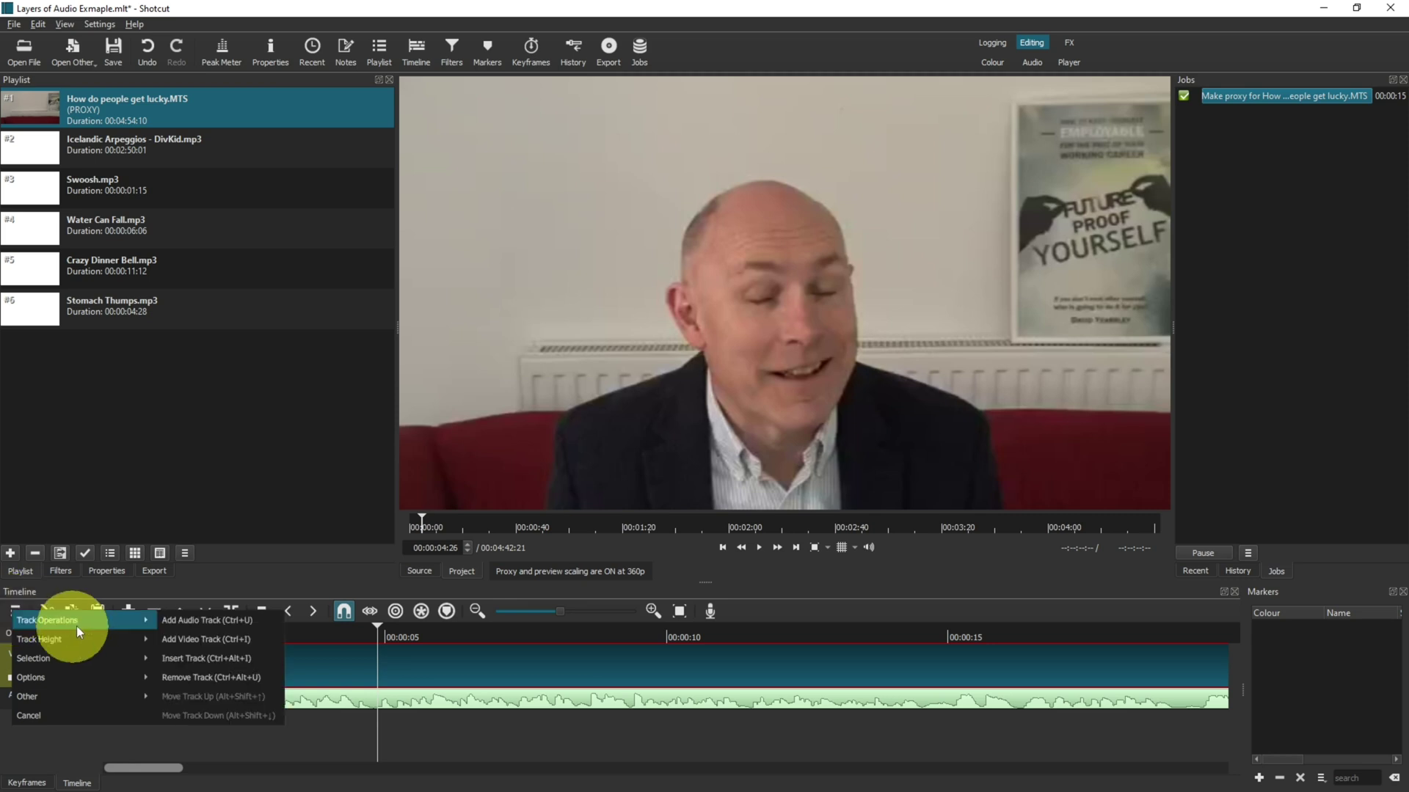
pyautogui.click(196, 624)
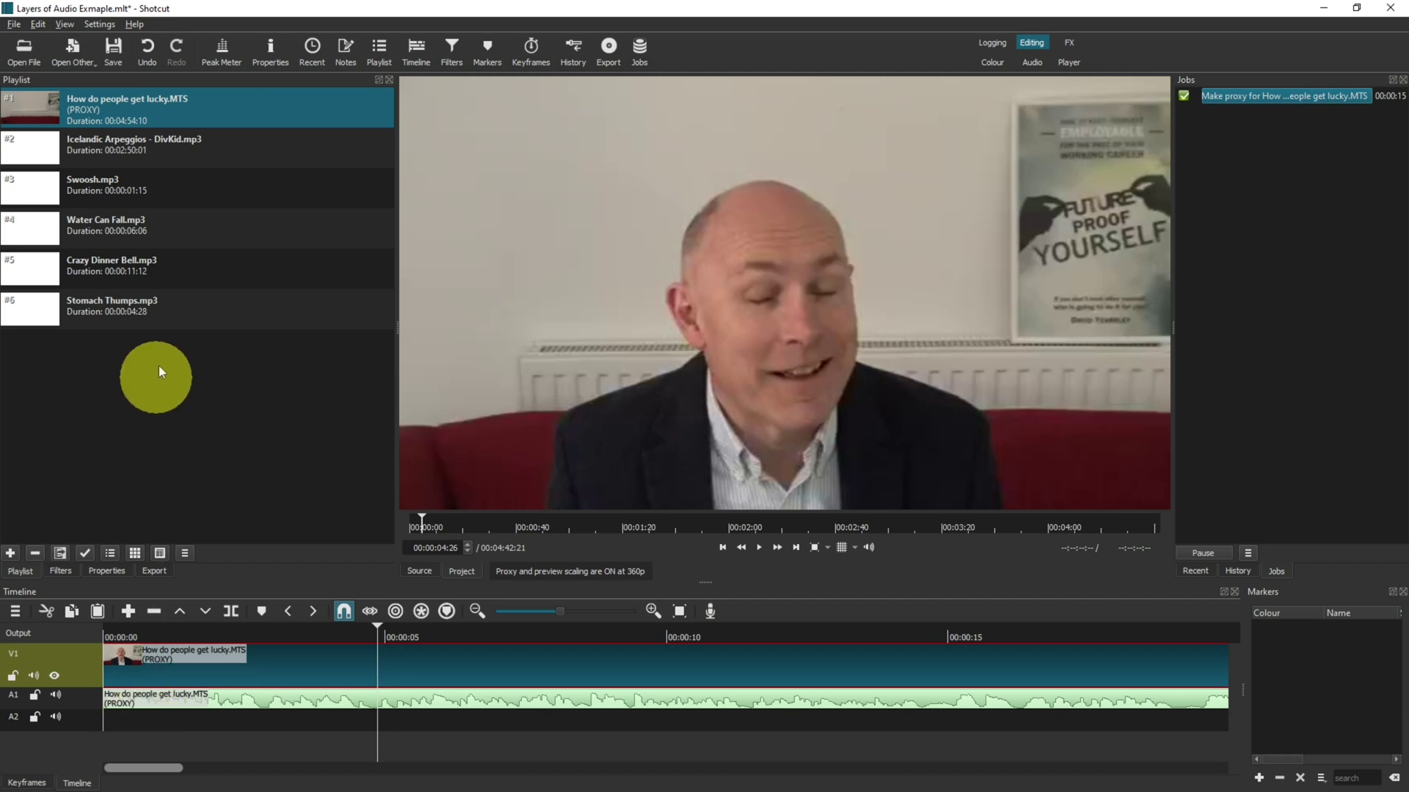
# - Place Icelandic Arpeggios - DivKid.mp3 on track A2, preview it with the video, and select track A2
pyautogui.click(97, 149)
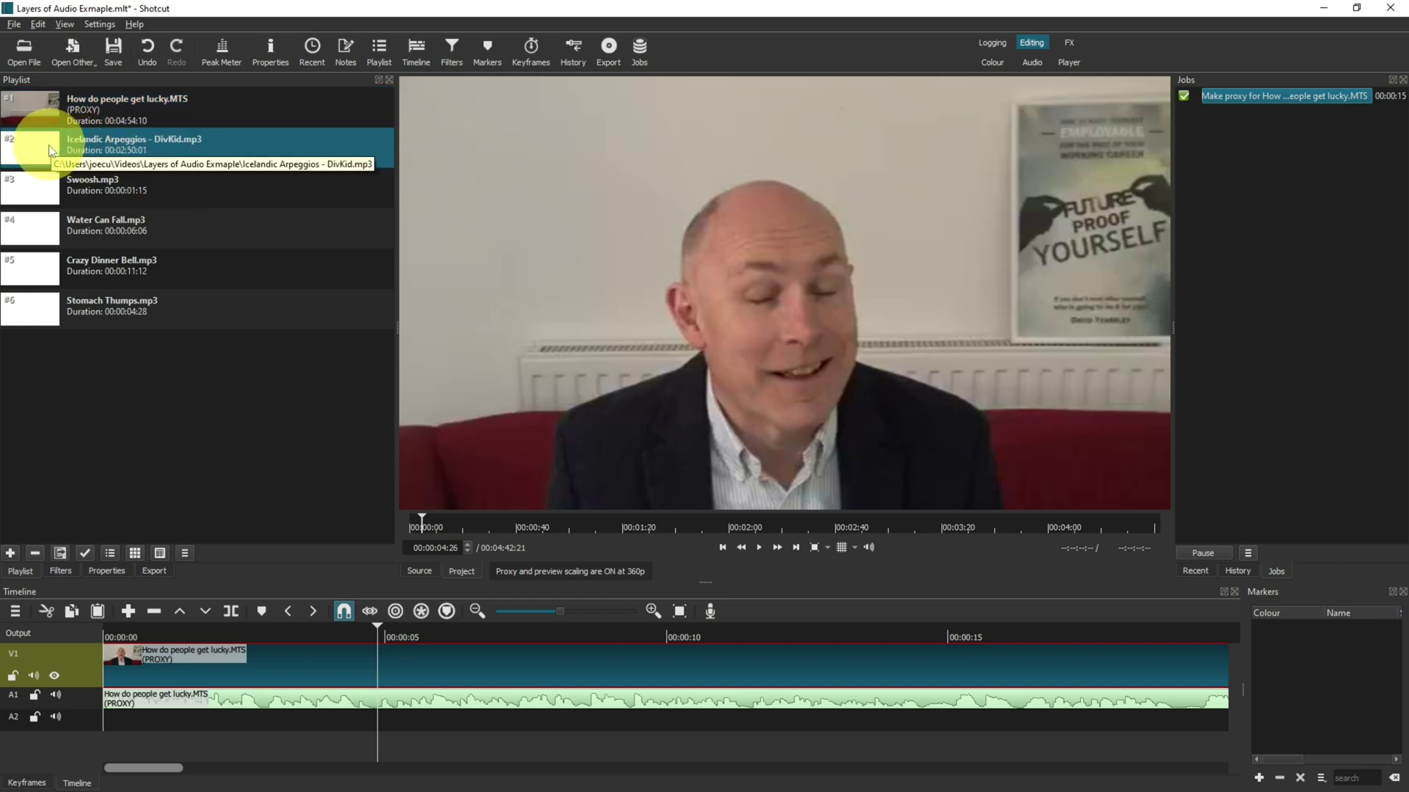
pyautogui.moveTo(33, 143); pyautogui.dragTo(116, 734)
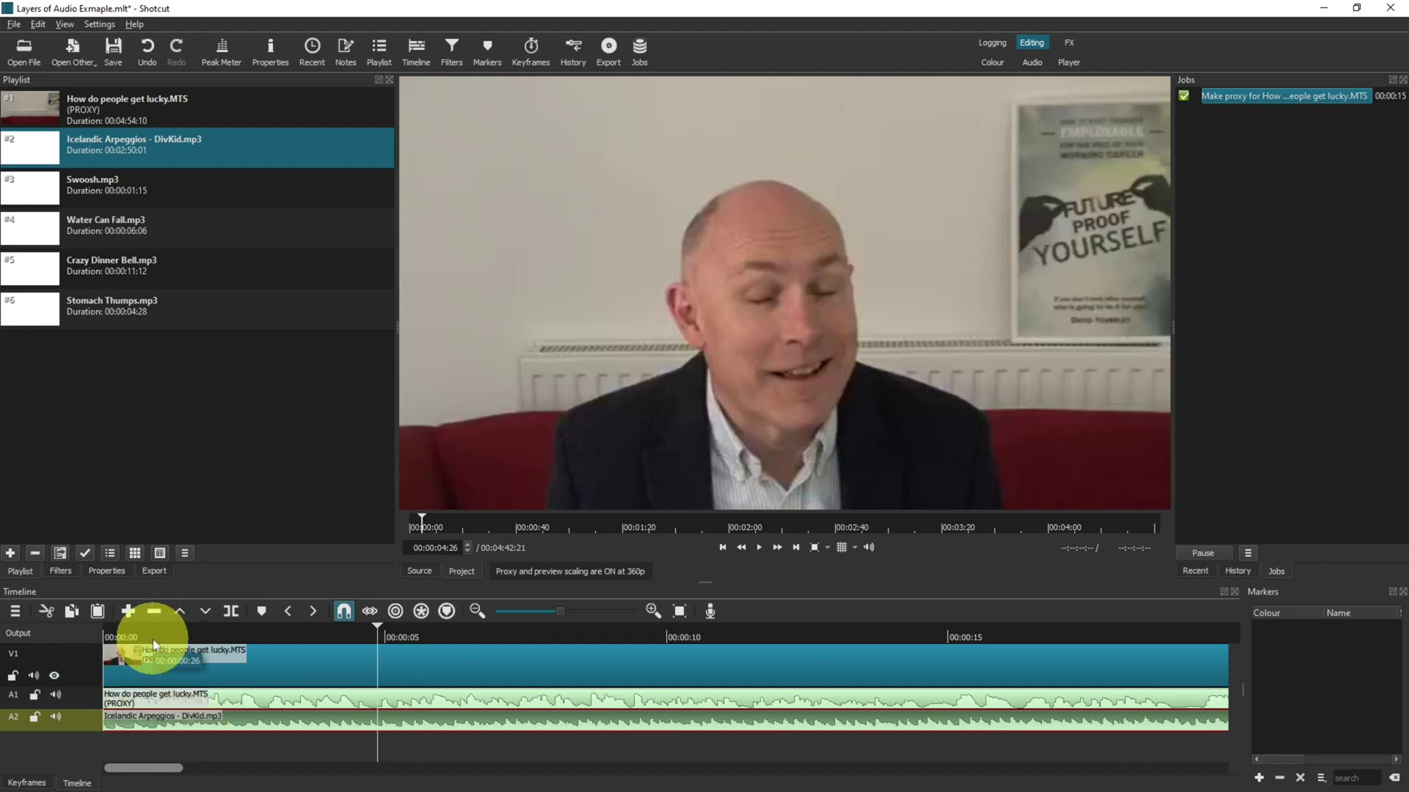
pyautogui.click(759, 548)
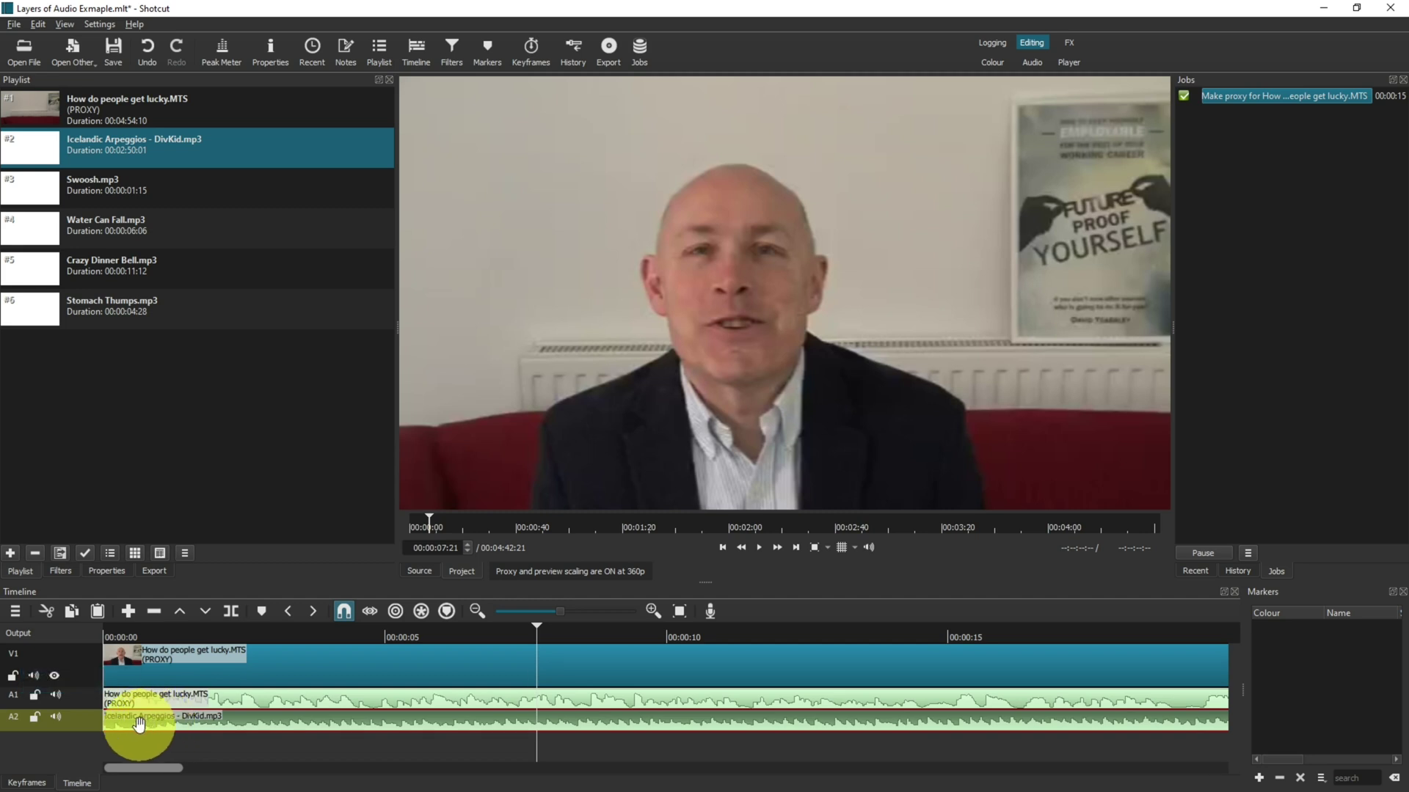
pyautogui.click(52, 725)
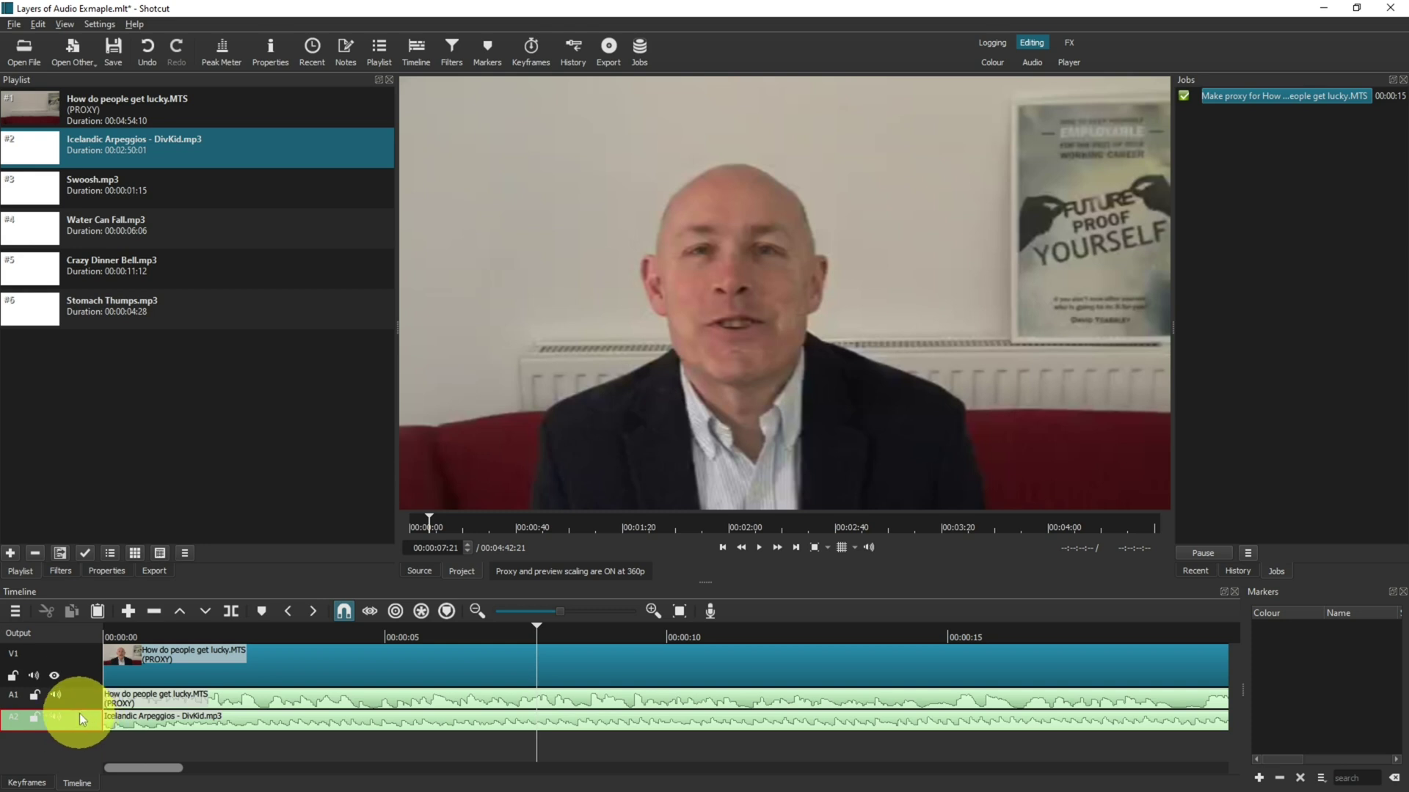
# - Add a Gain / Volume filter to track A2 at -18.0 dB and play back to check the music level
pyautogui.click(449, 53)
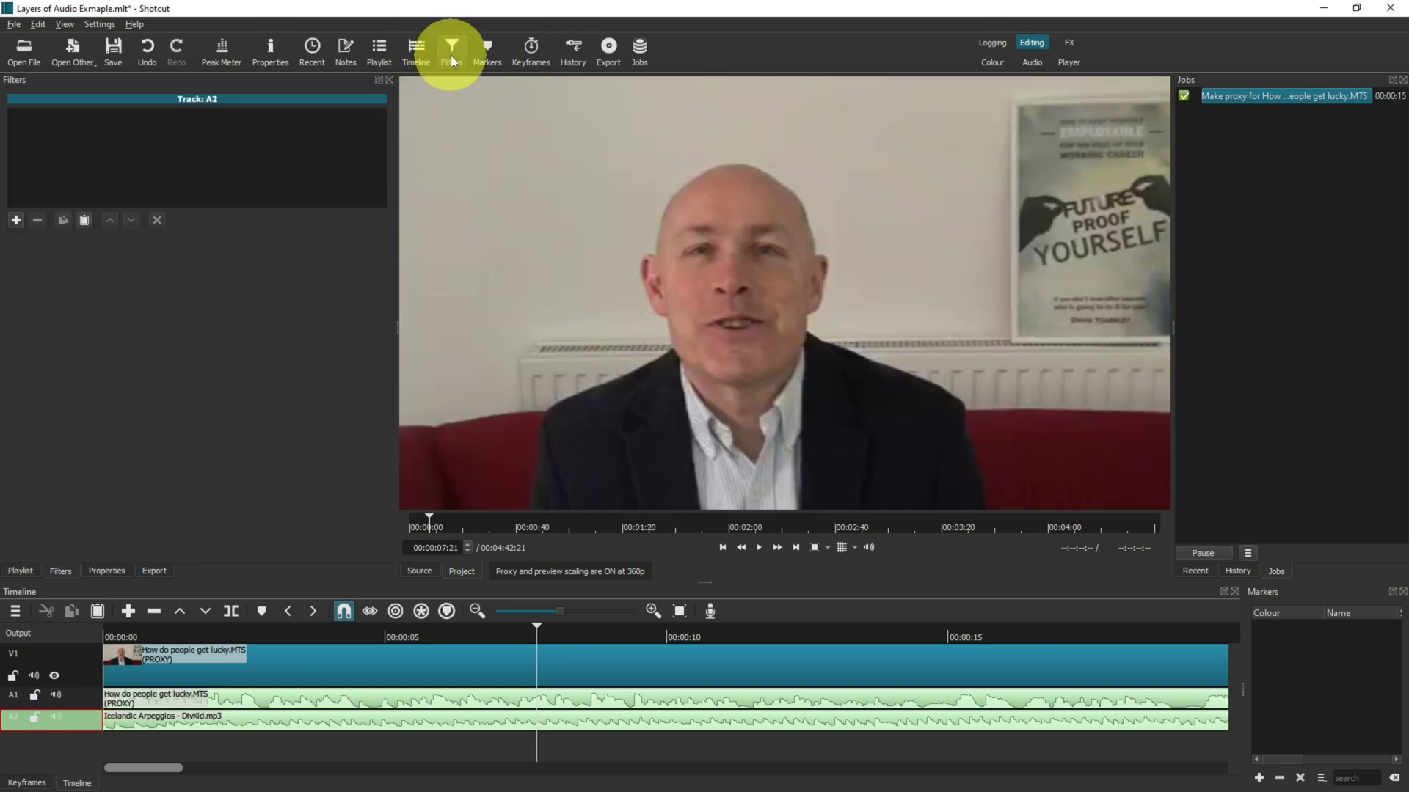
pyautogui.click(15, 220)
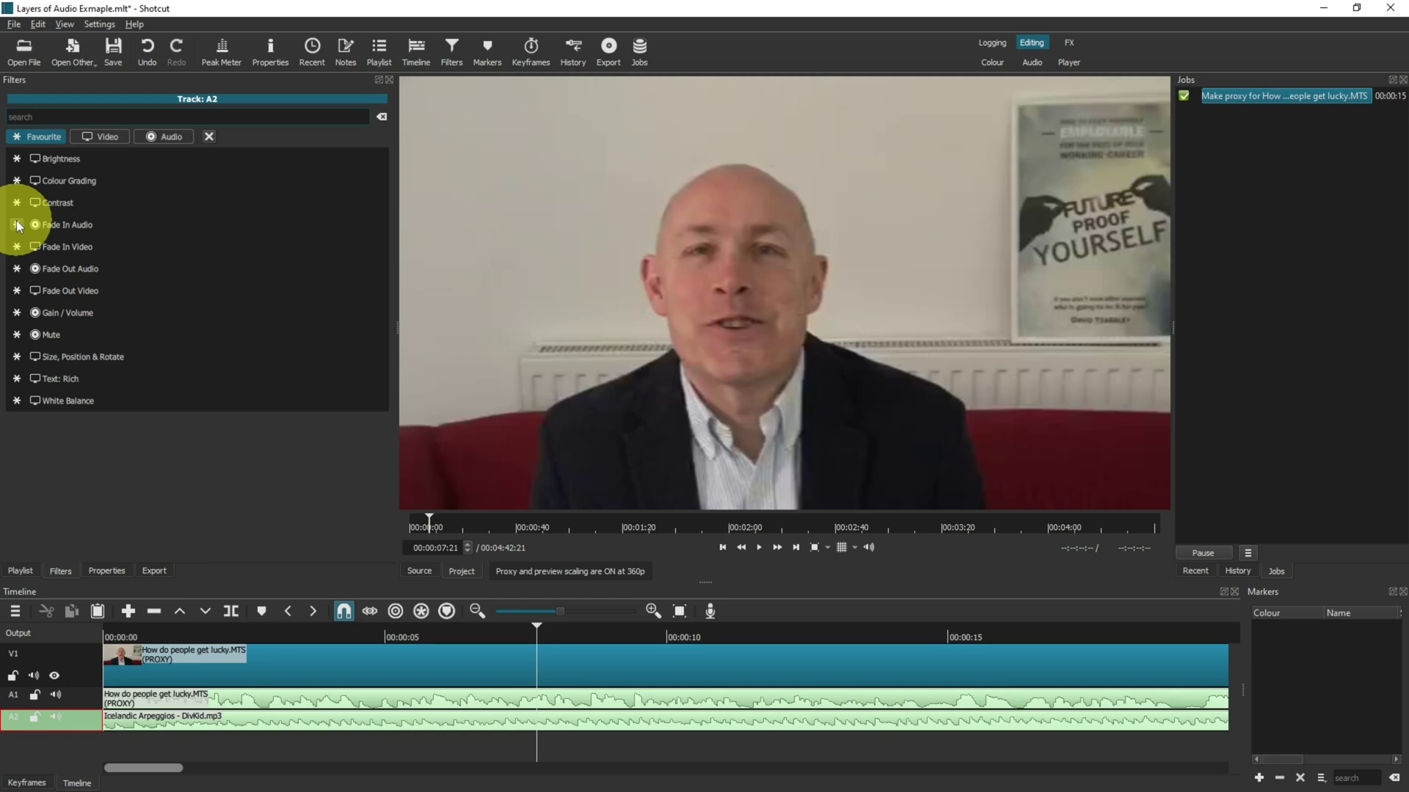
pyautogui.write('gain')
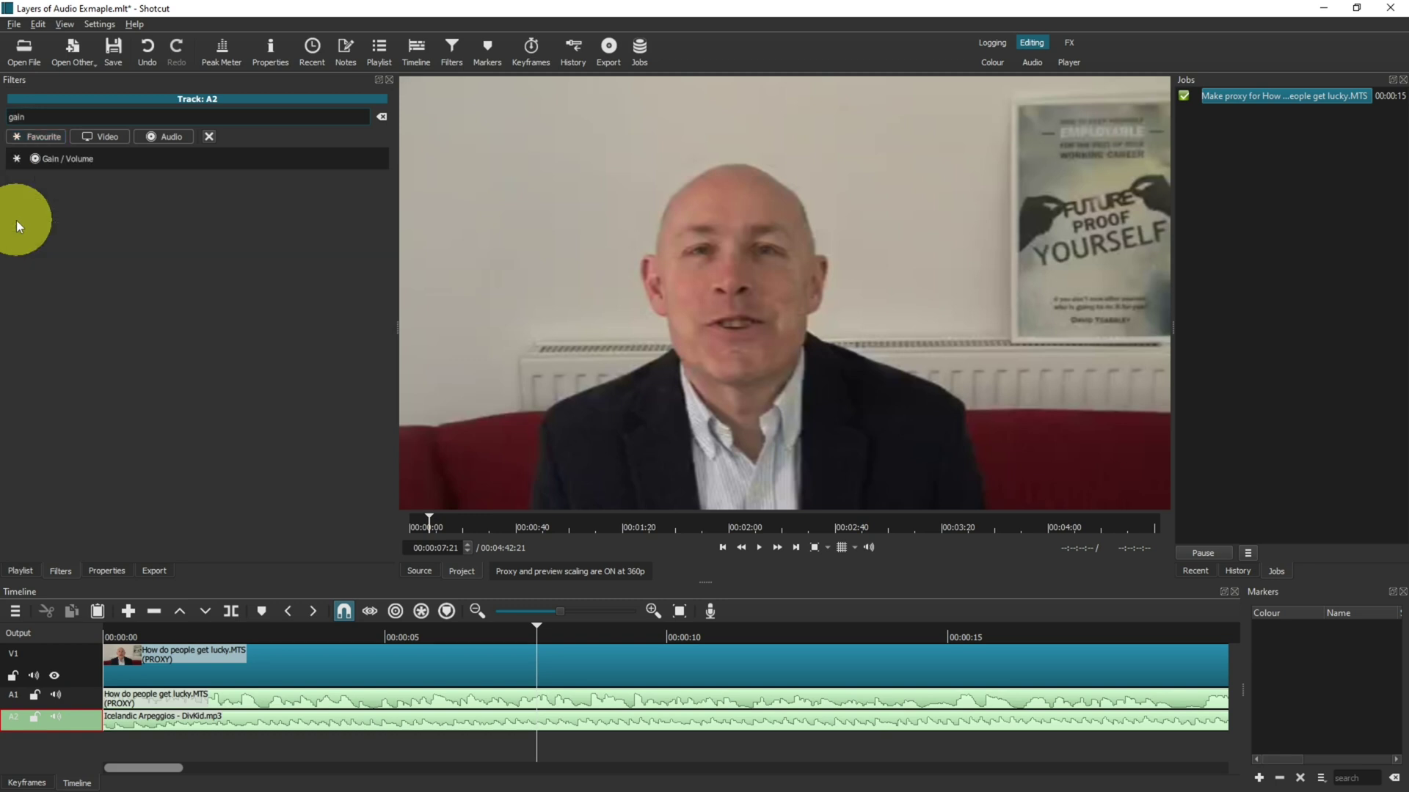
pyautogui.click(85, 163)
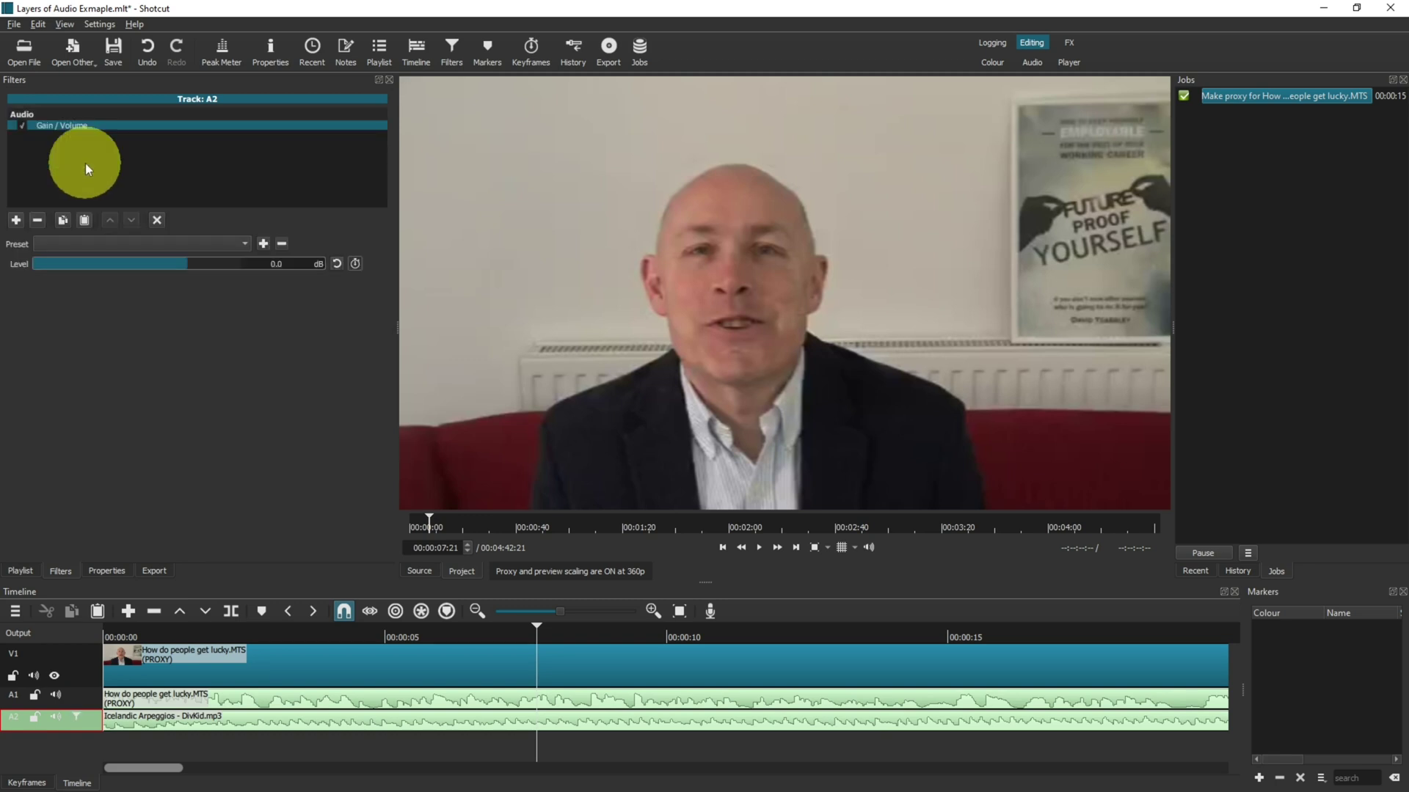
pyautogui.click(151, 264)
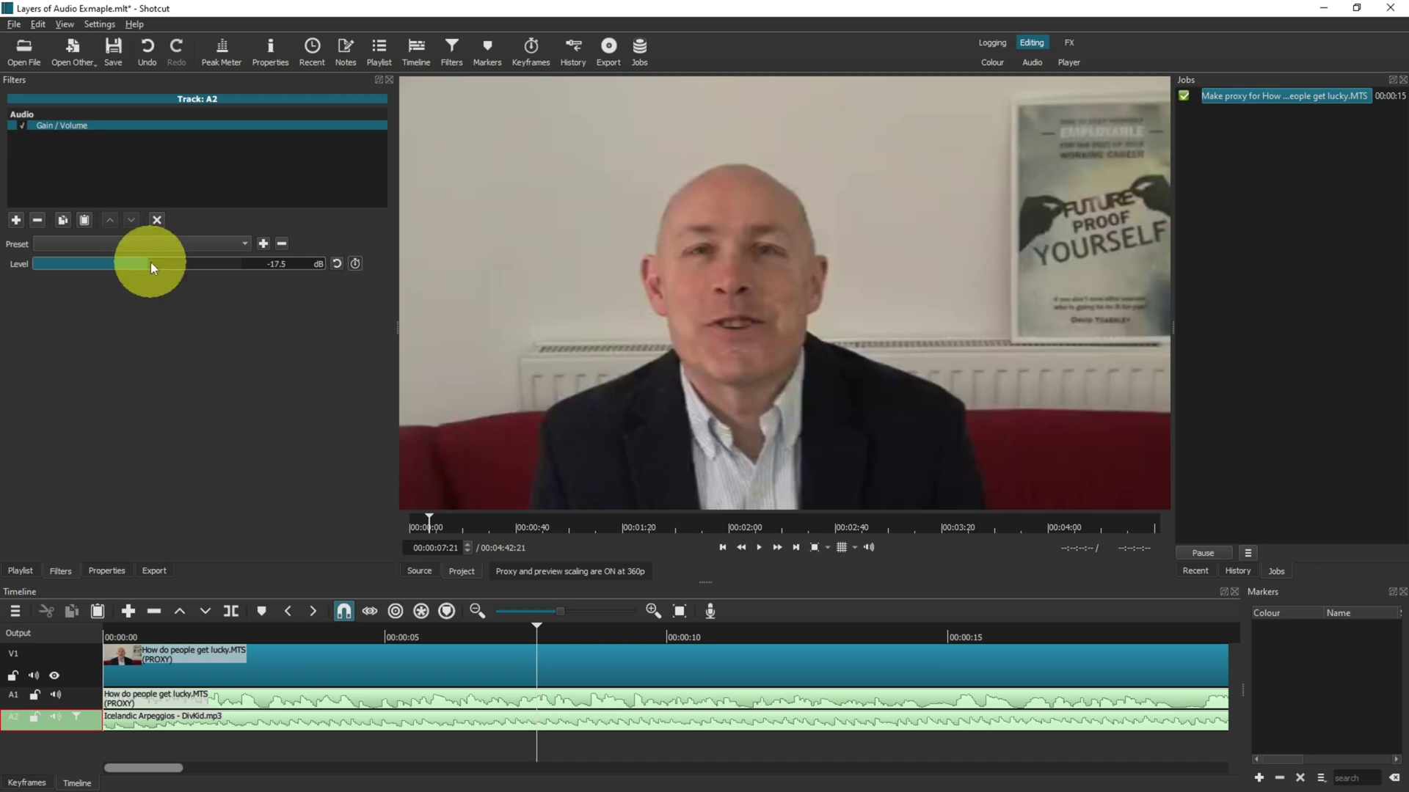
pyautogui.moveTo(151, 263); pyautogui.dragTo(148, 262)
pyautogui.click(228, 633)
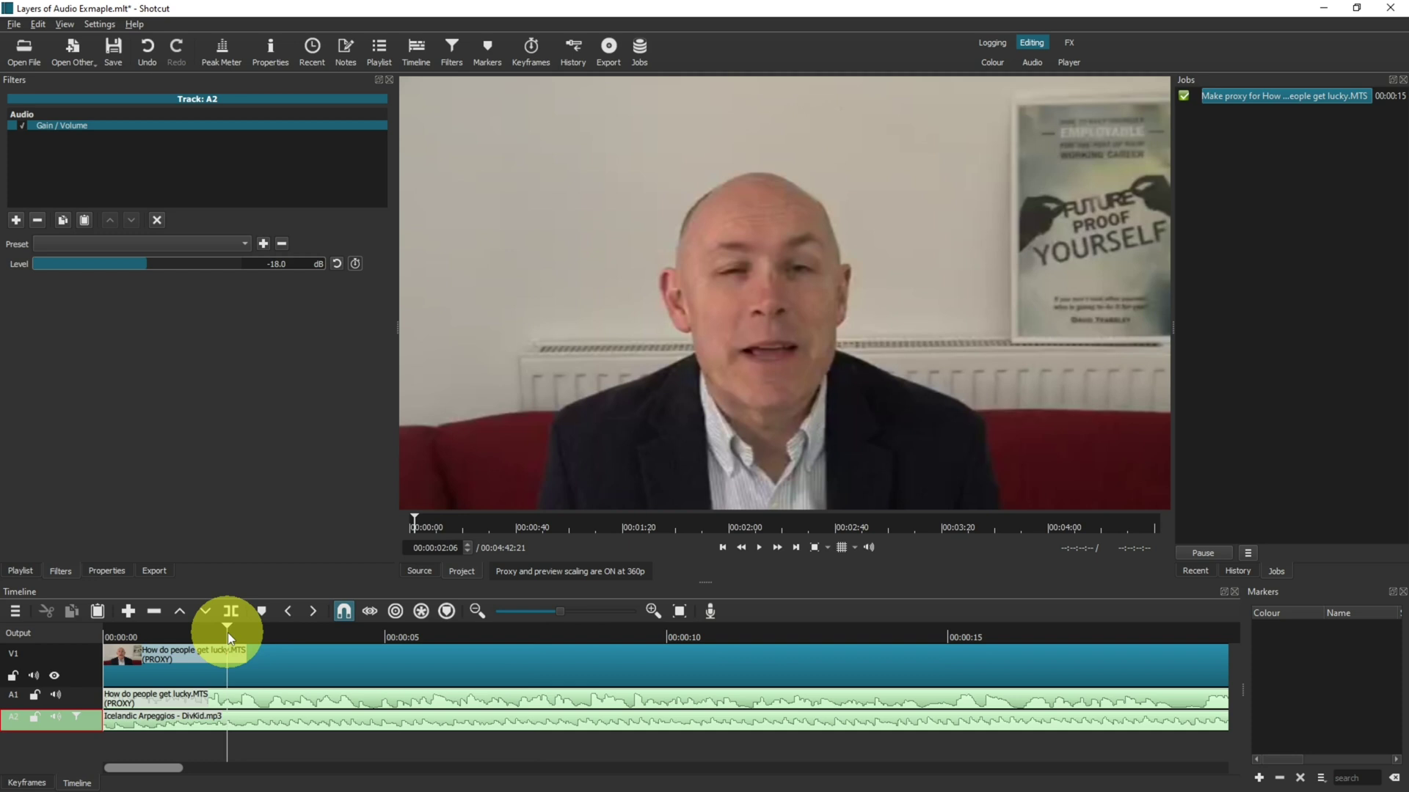
pyautogui.click(759, 547)
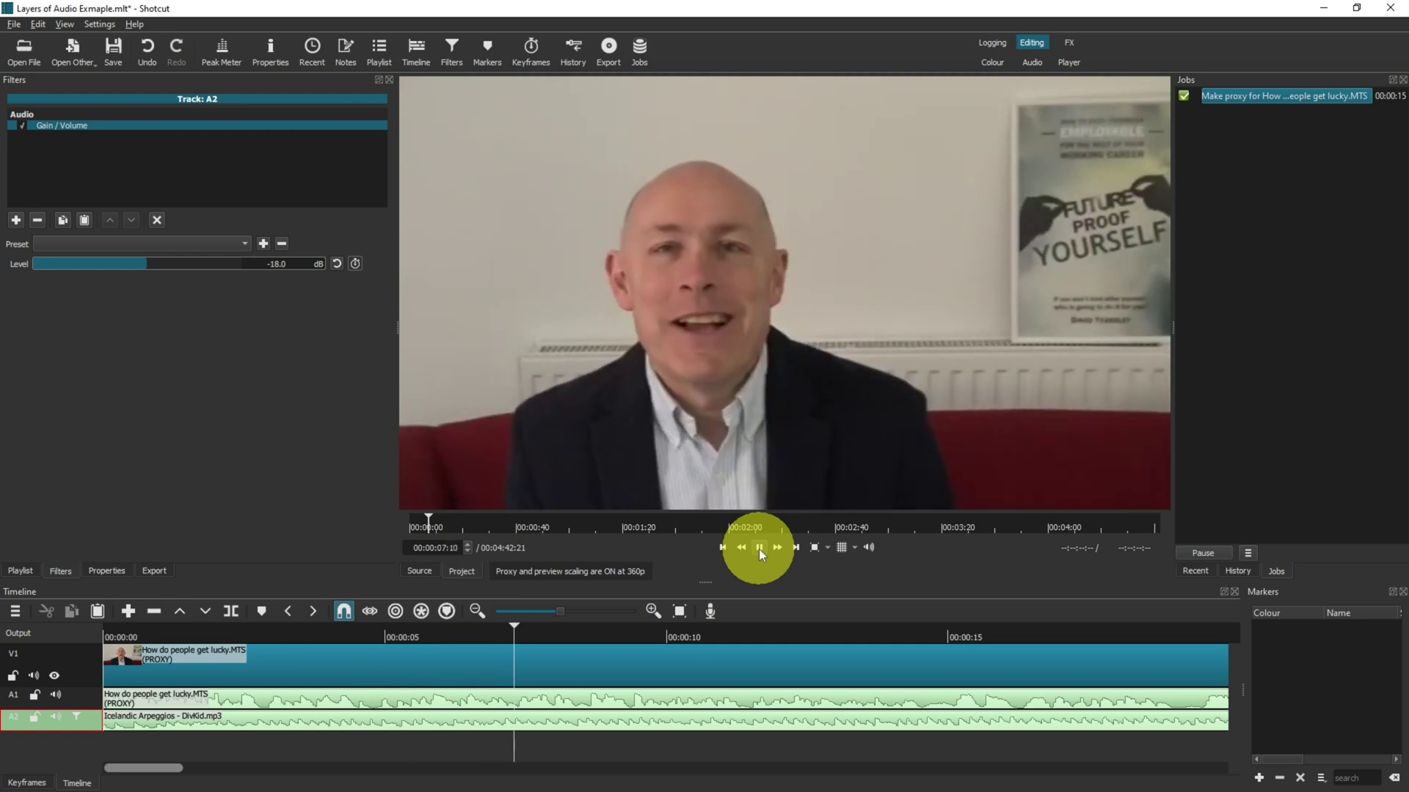
pyautogui.click(759, 548)
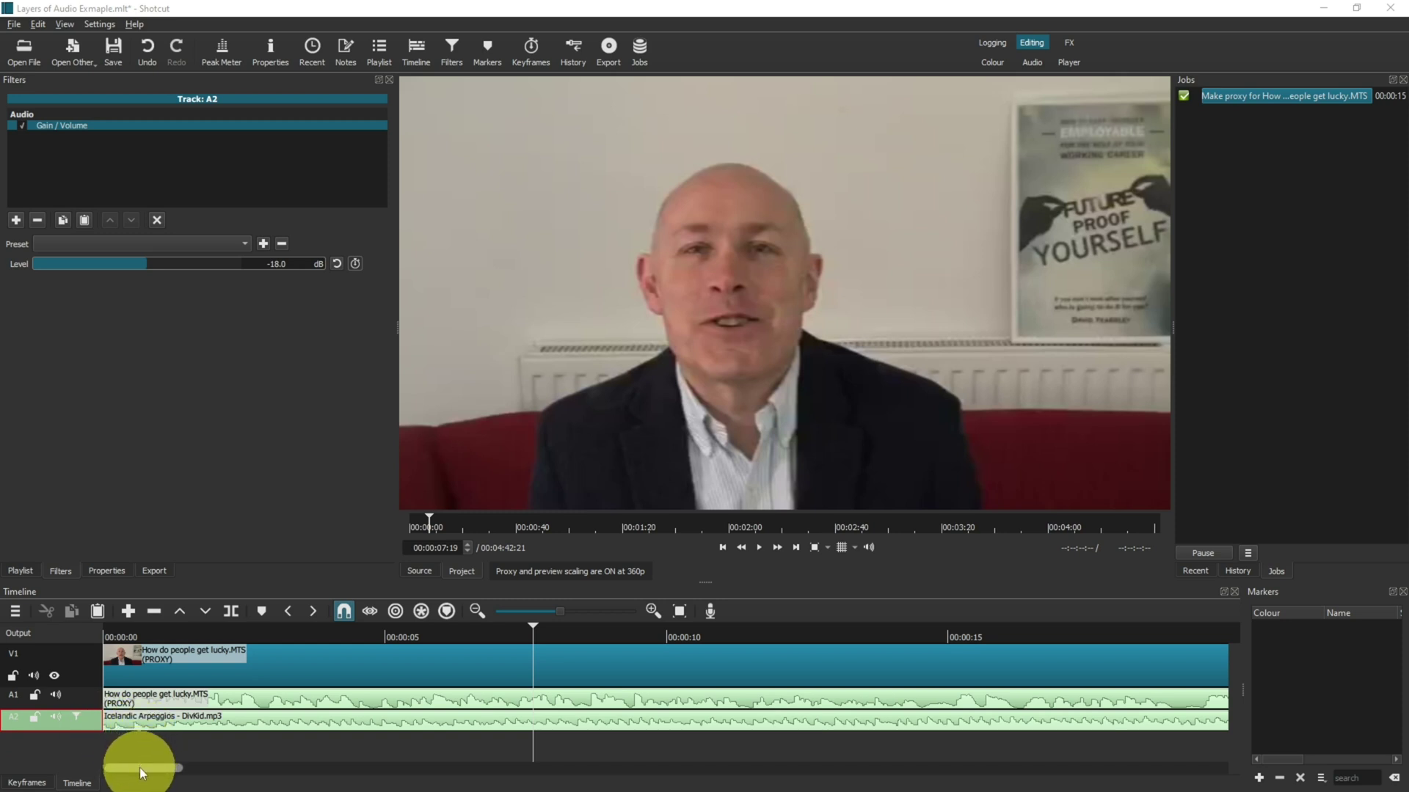
# - Scroll the timeline right to show the A2 music clip ending near 00:02:50
pyautogui.moveTo(139, 767); pyautogui.dragTo(778, 788)
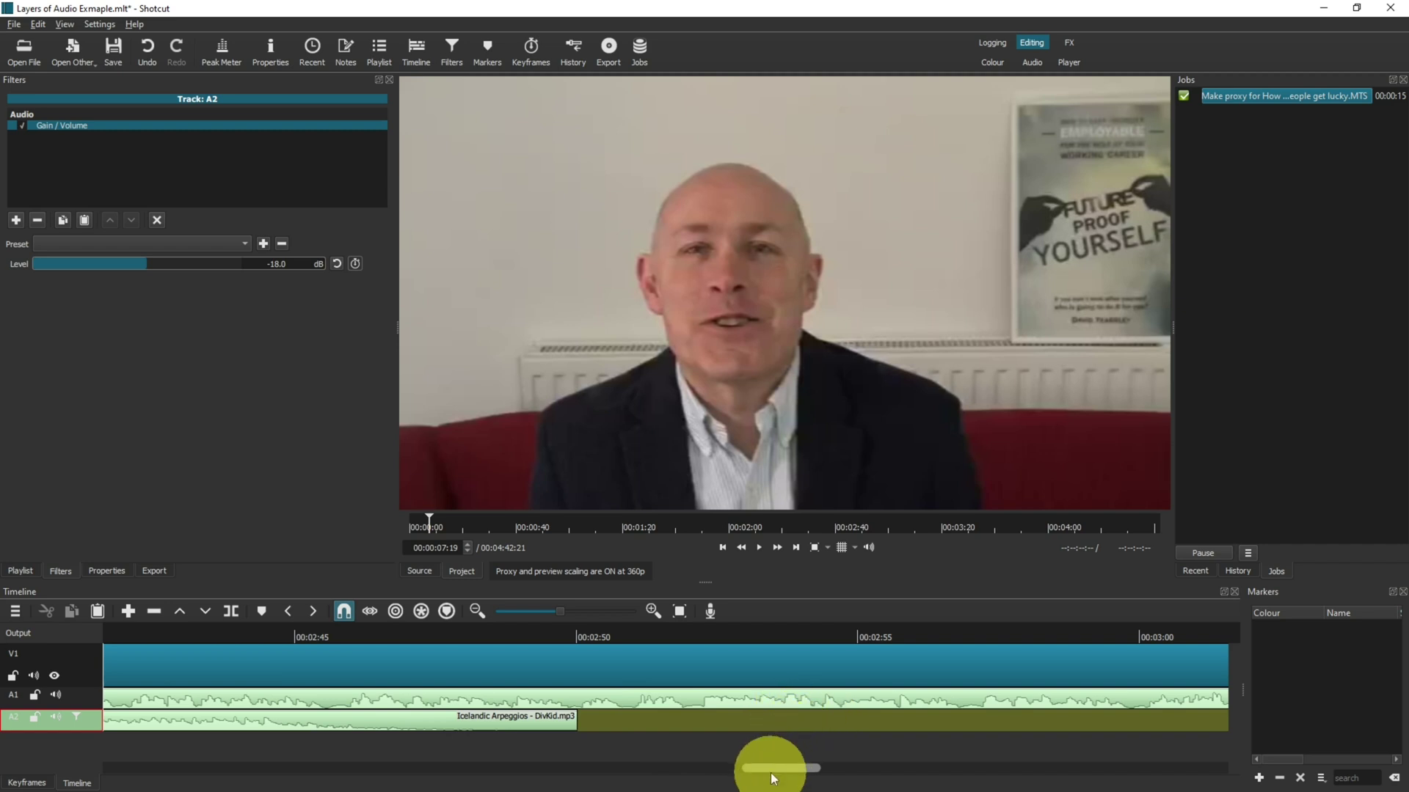
pyautogui.moveTo(770, 772); pyautogui.dragTo(682, 707)
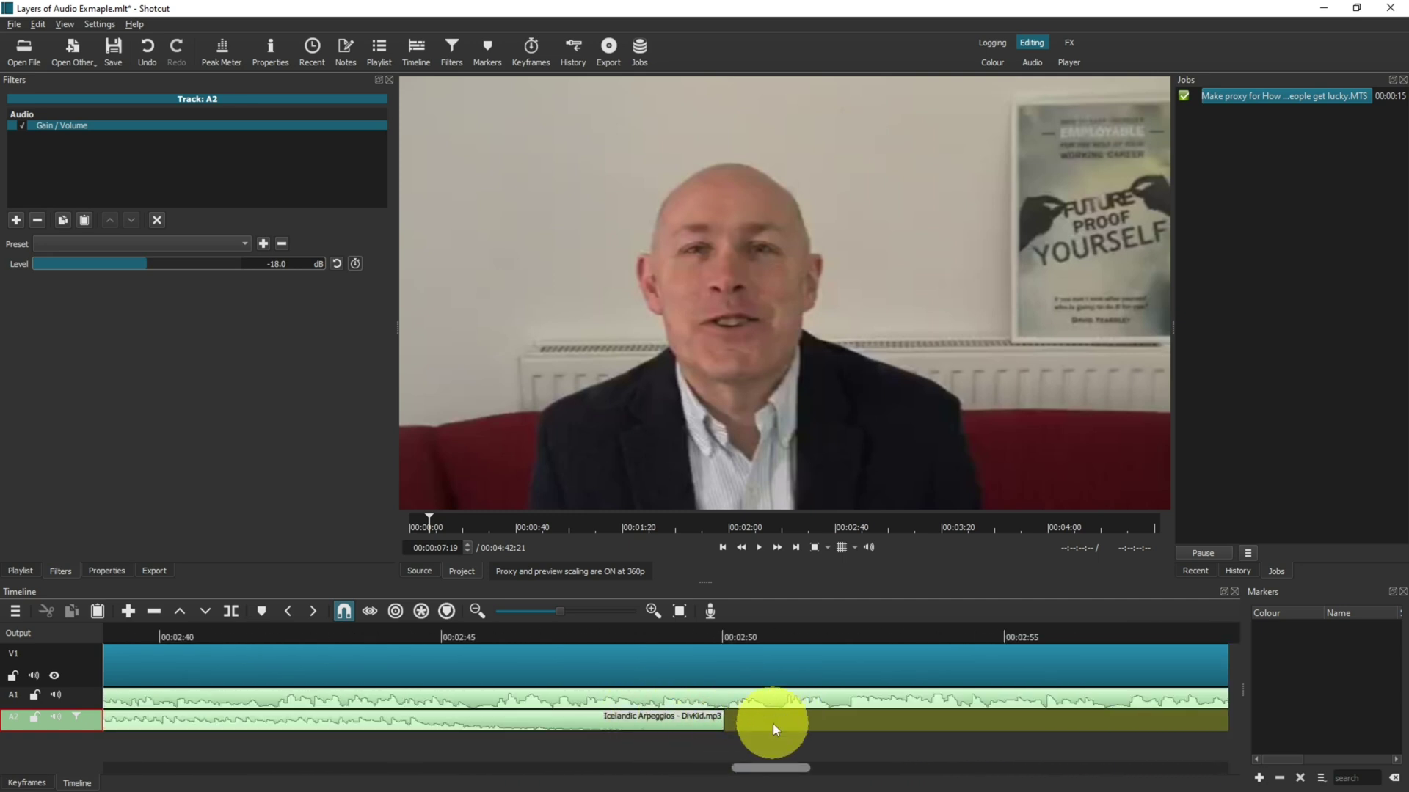
# - Paste a second copy of the Icelandic Arpeggios music right after the first on A2
pyautogui.click(506, 721)
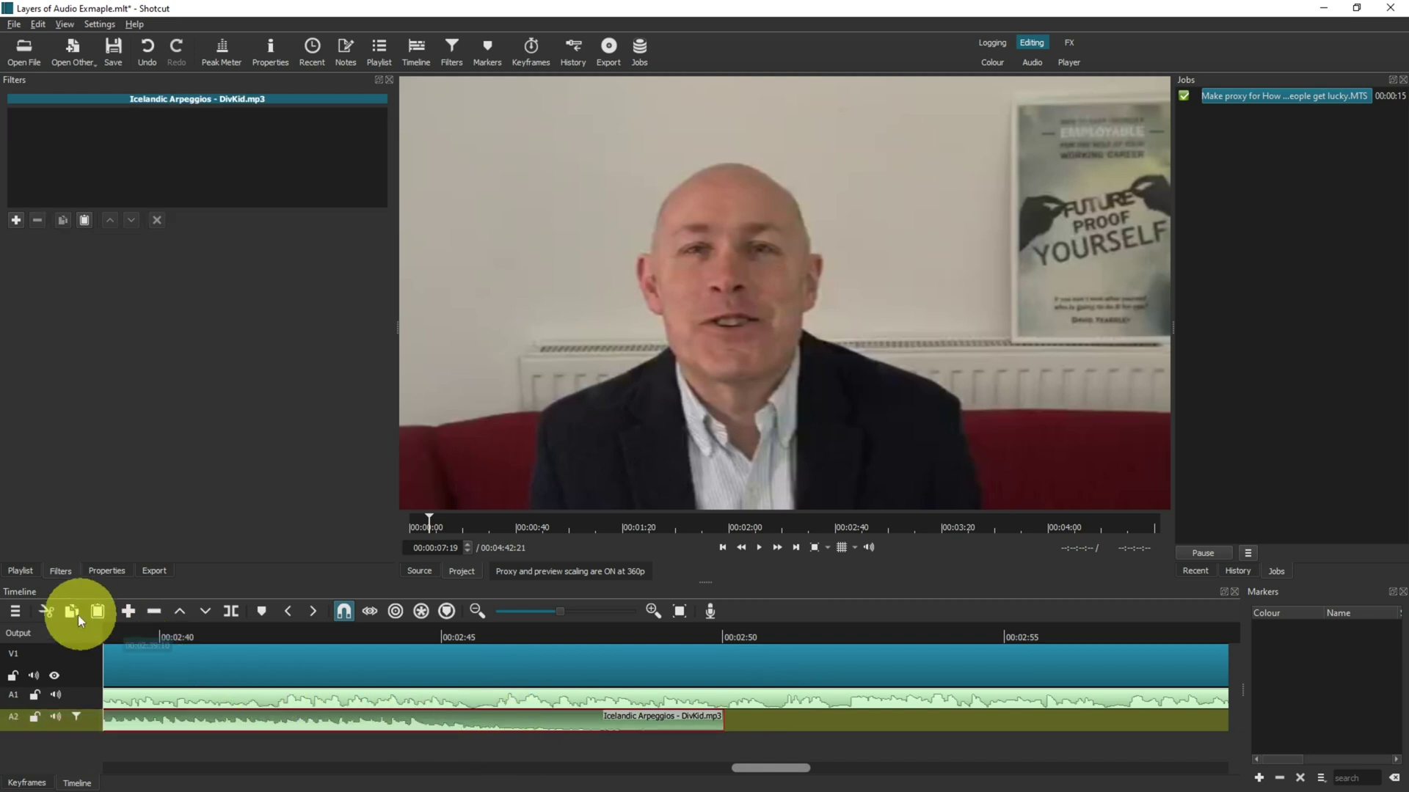
pyautogui.click(706, 632)
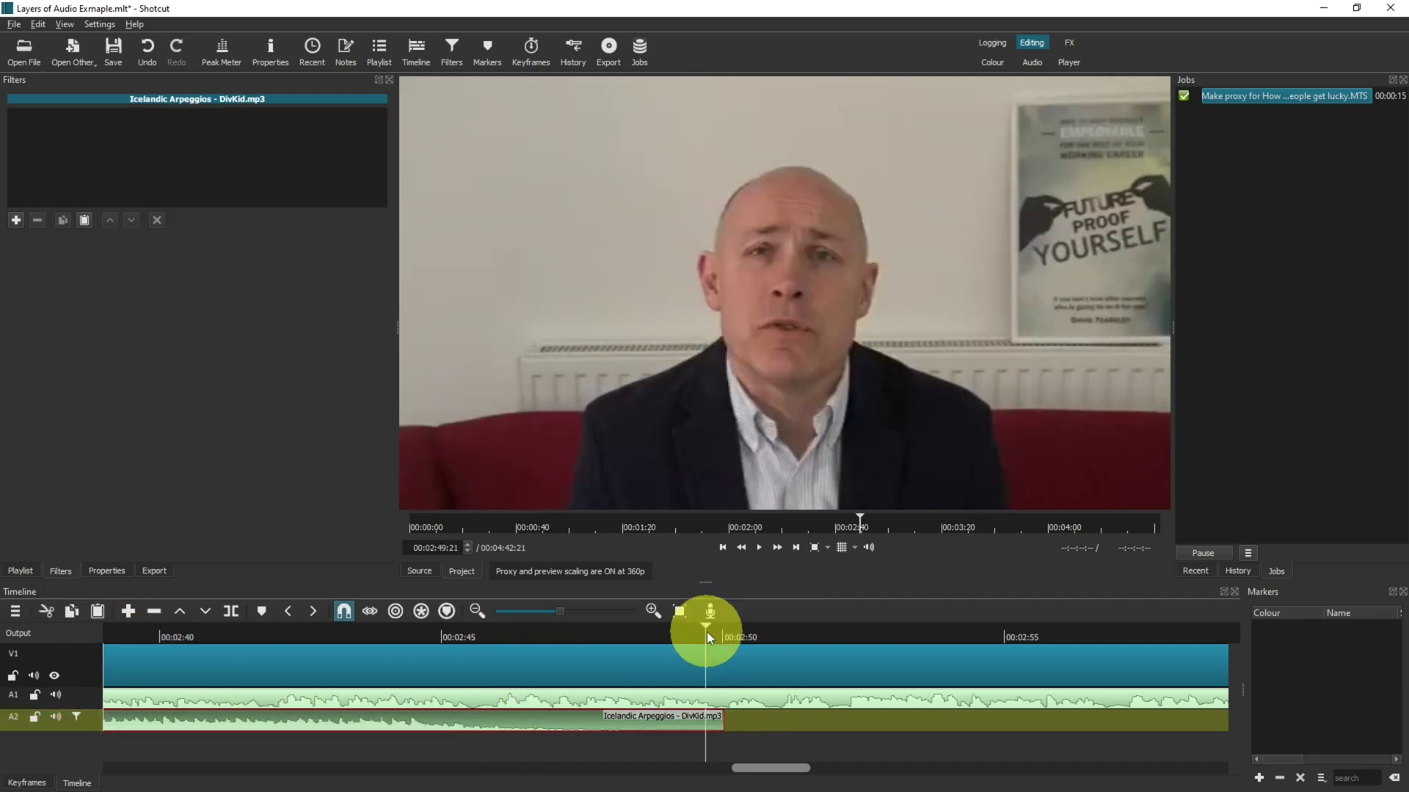
pyautogui.click(800, 547)
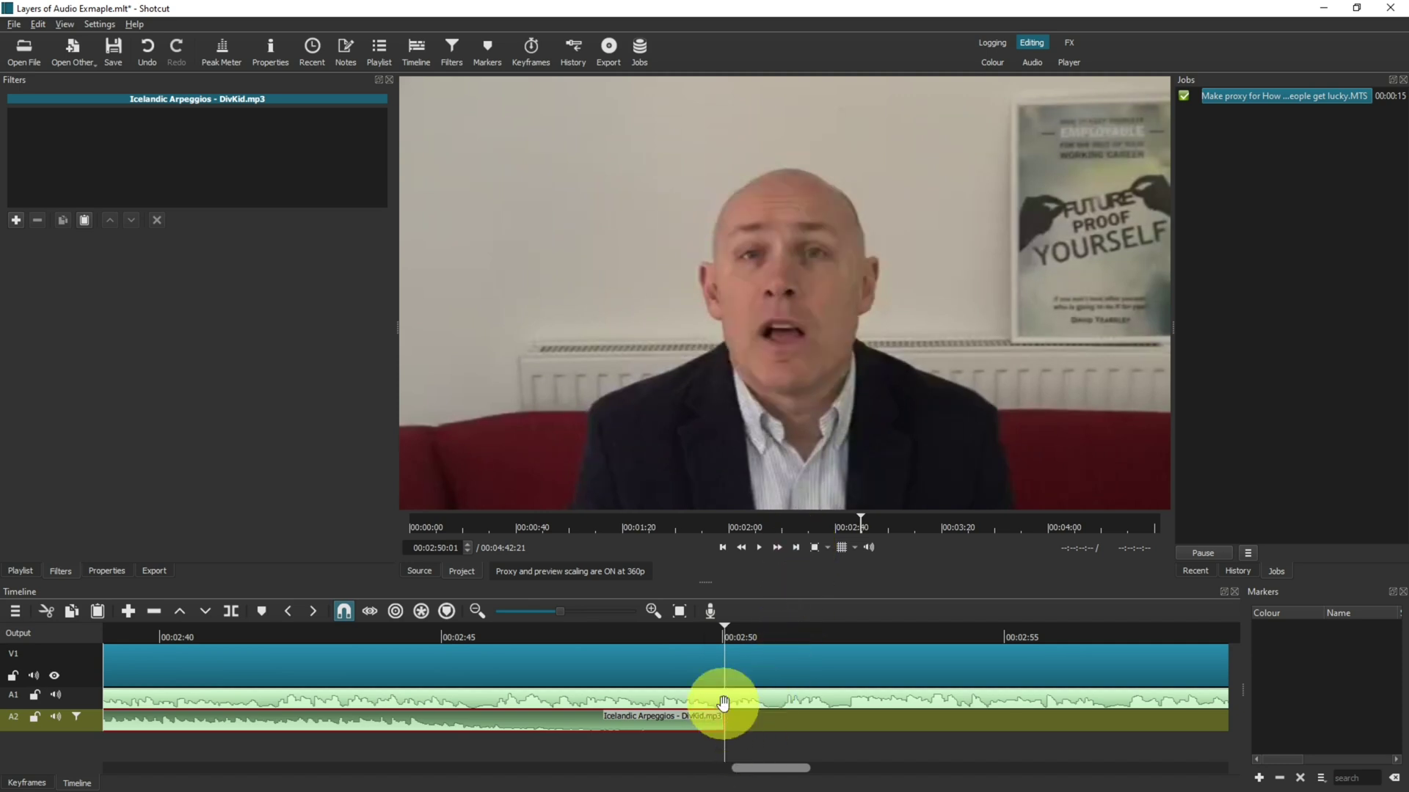
pyautogui.click(98, 611)
pyautogui.moveTo(1185, 768); pyautogui.dragTo(1027, 786)
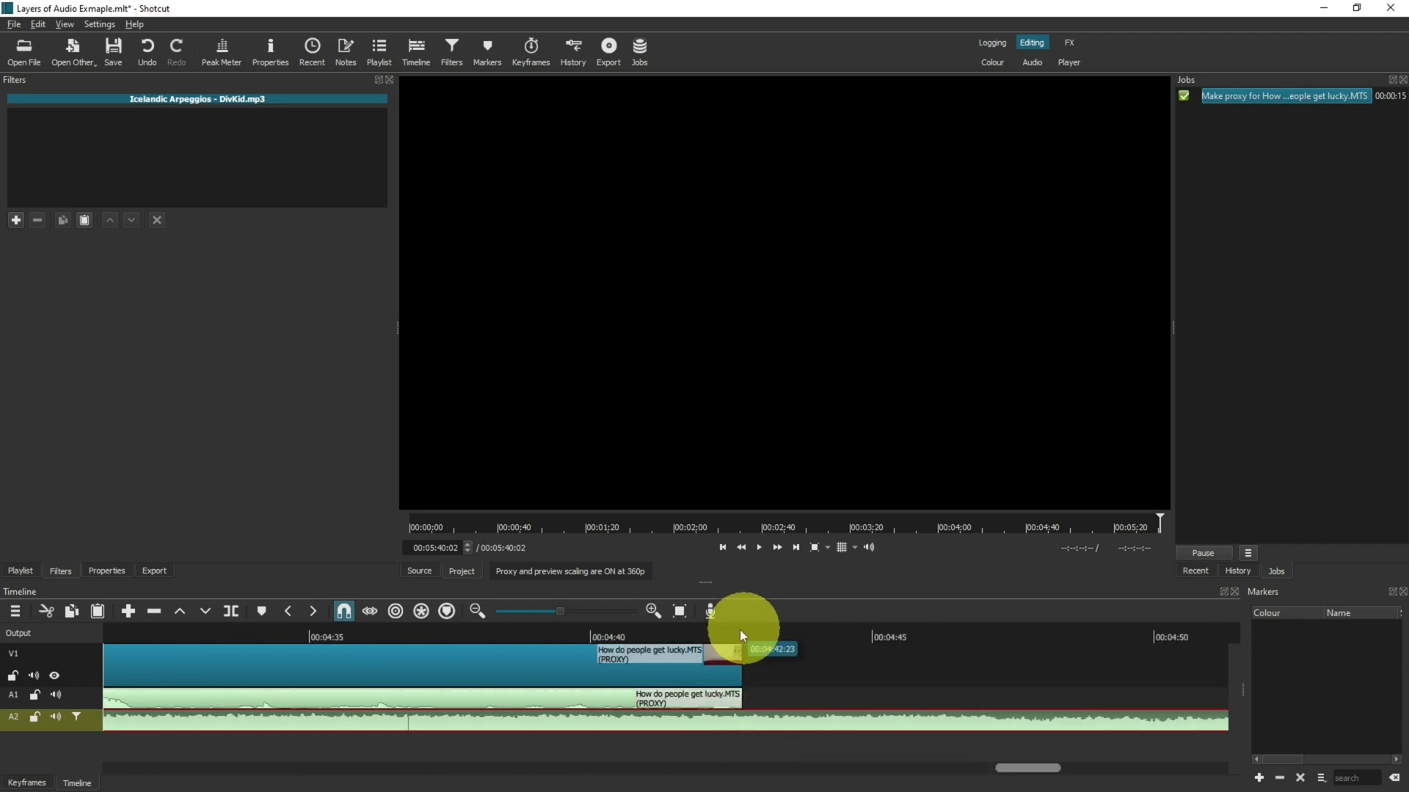
# - Split the music at the video's end and delete the leftover part beyond it
pyautogui.click(780, 631)
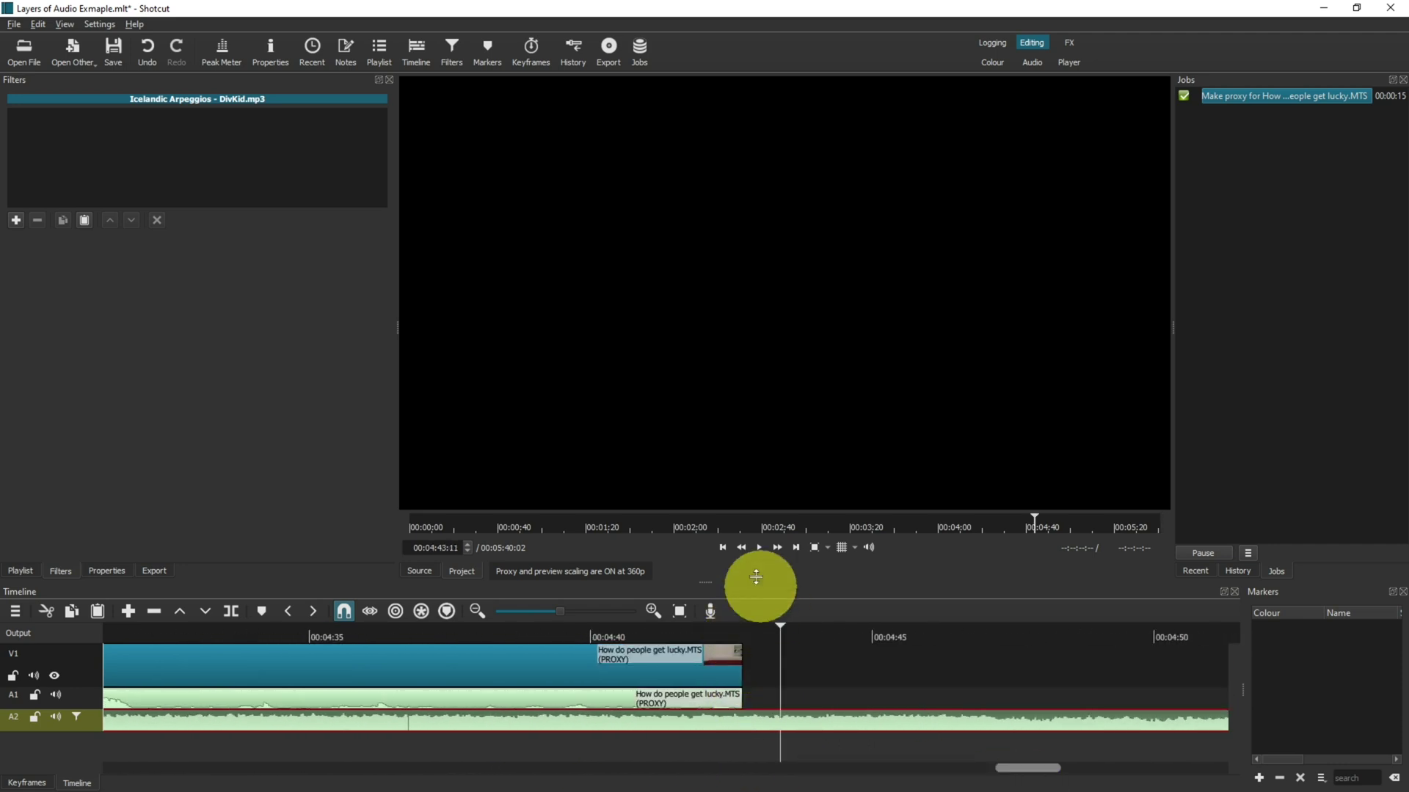
pyautogui.click(728, 546)
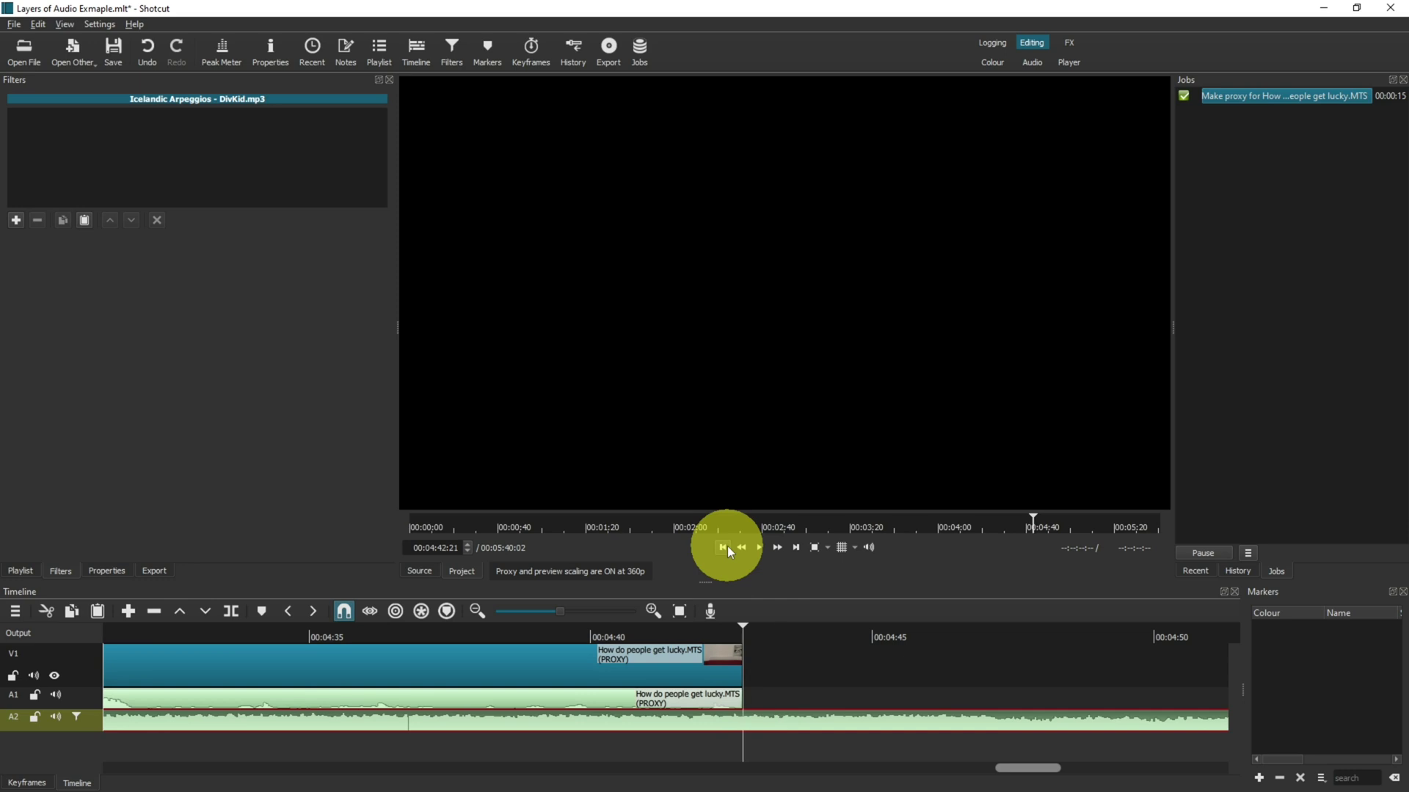
pyautogui.click(231, 611)
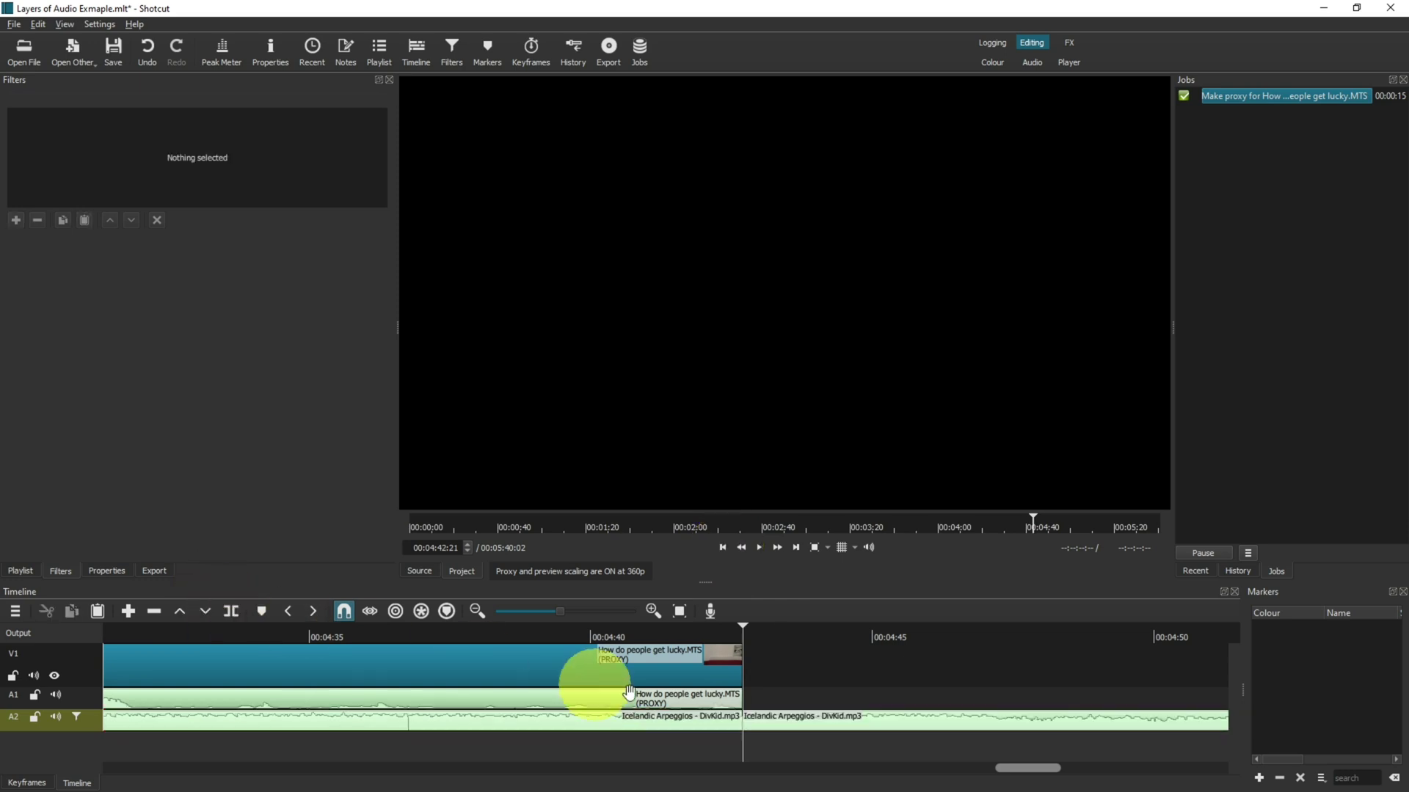
pyautogui.click(784, 726)
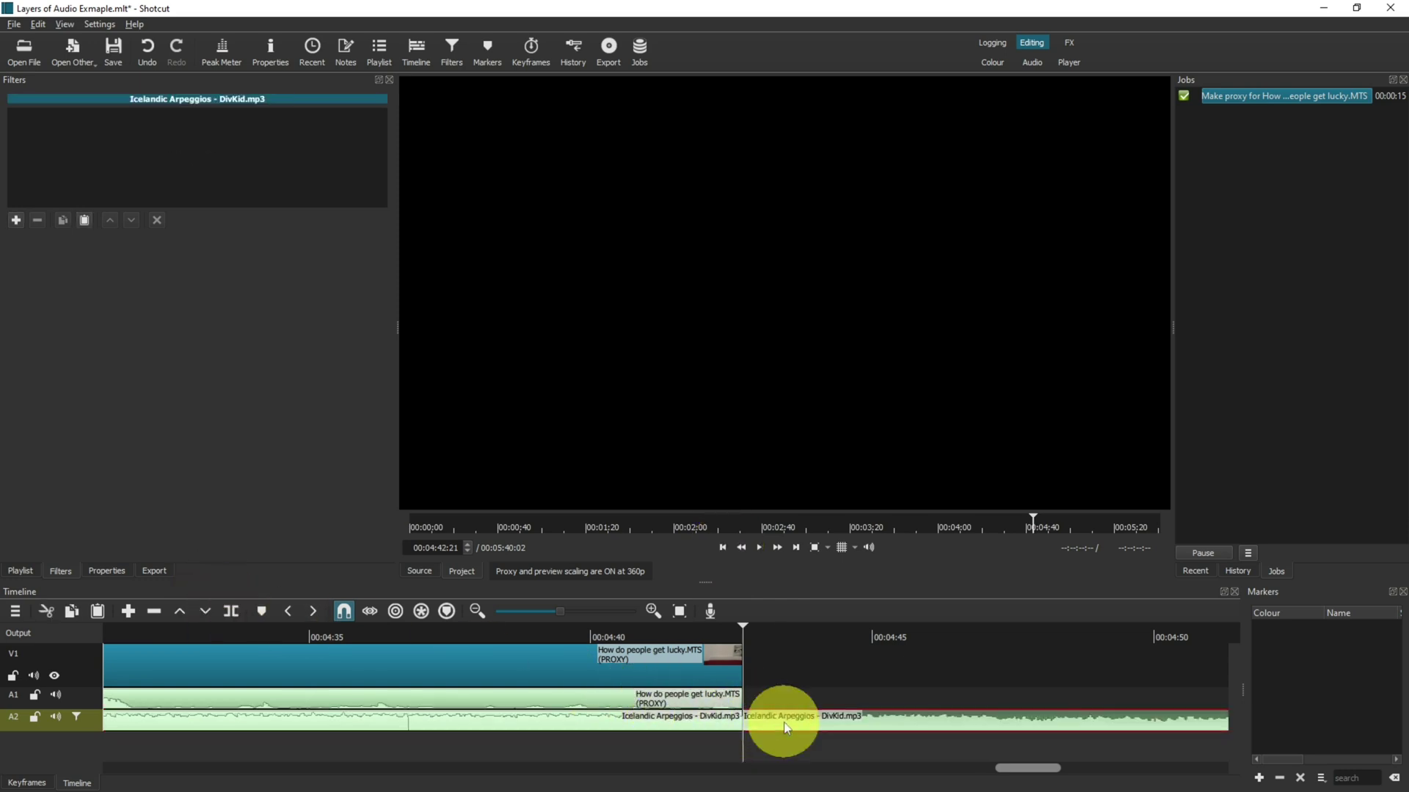
pyautogui.press('Delete')
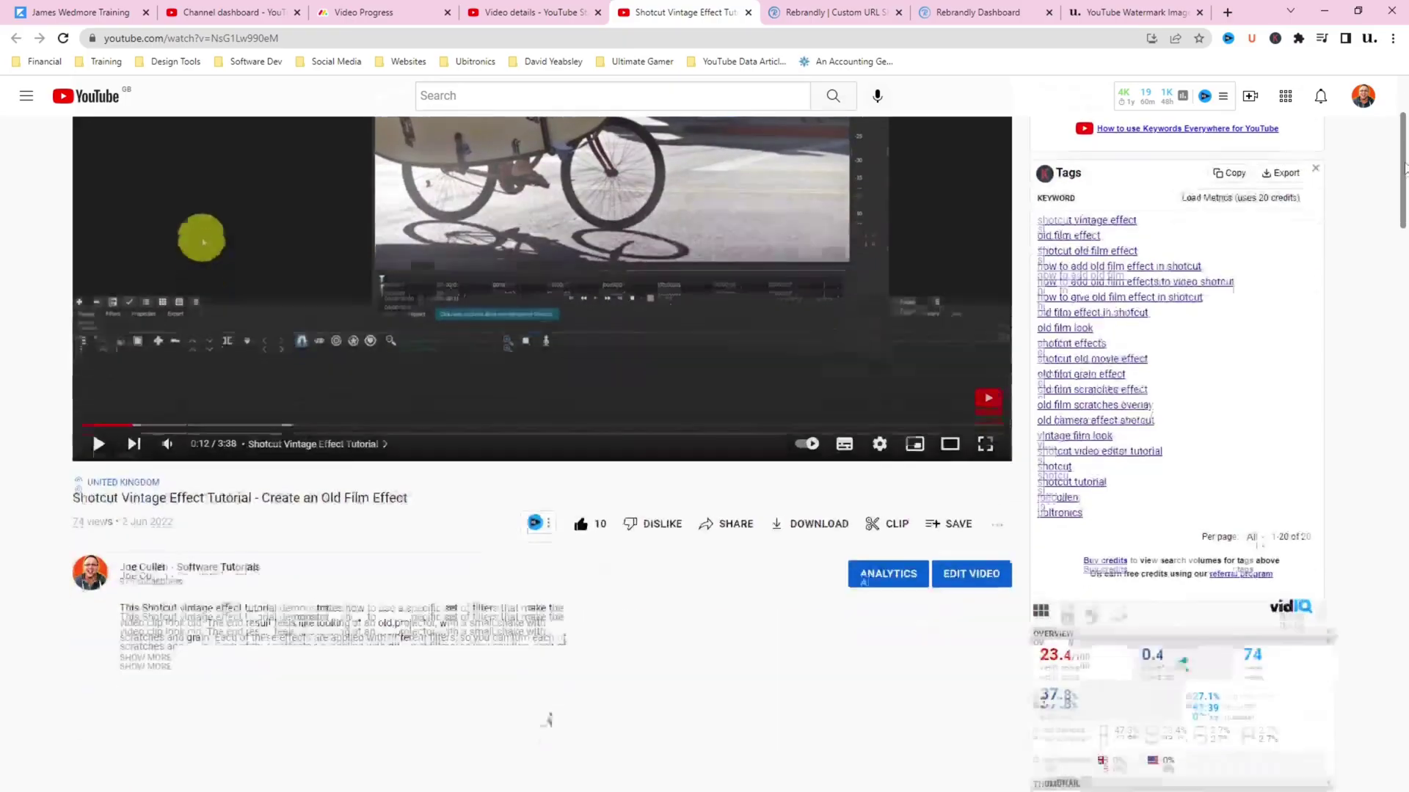
# - Scroll down the YouTube watch page and expand the video's full description with SHOW MORE
pyautogui.scroll(-2, 91, 294)
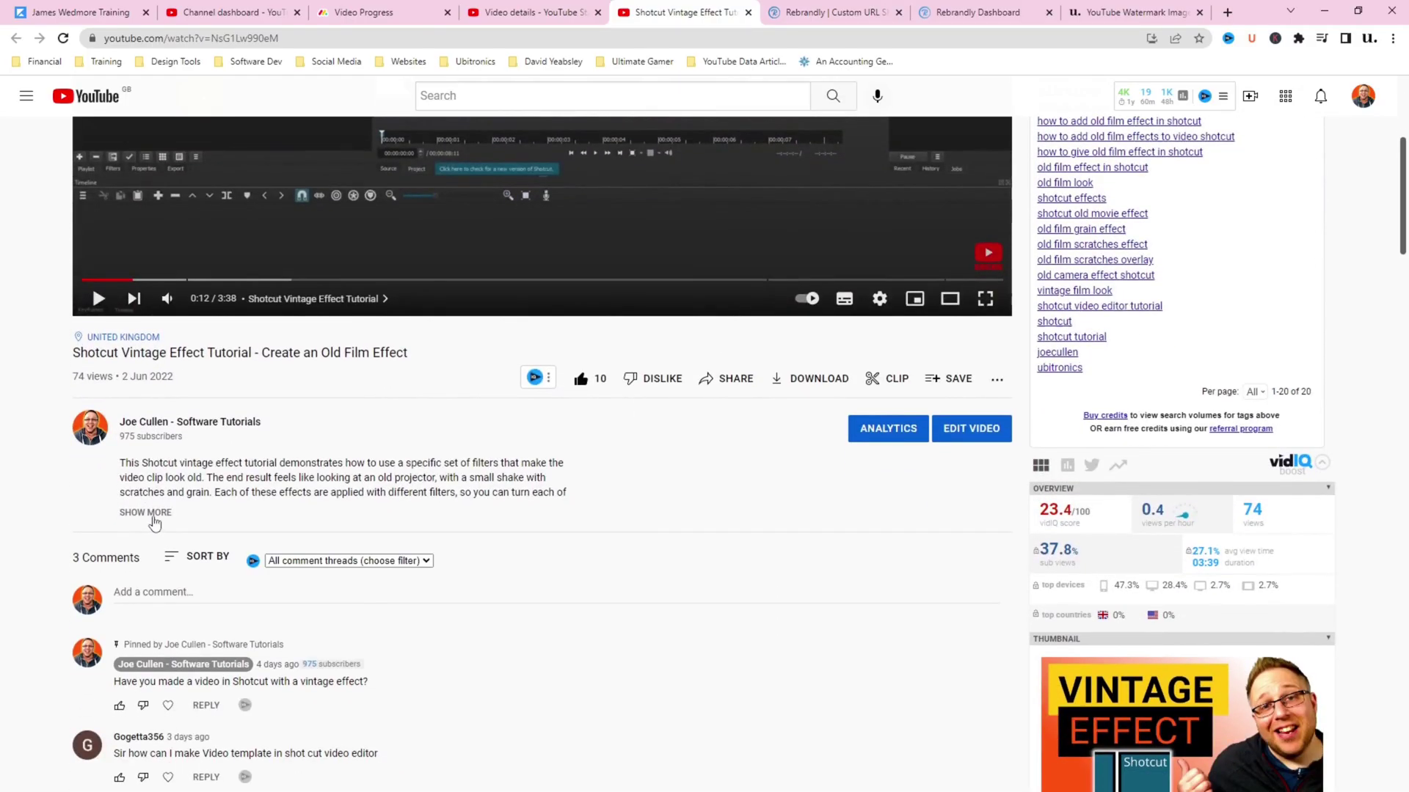
pyautogui.click(154, 520)
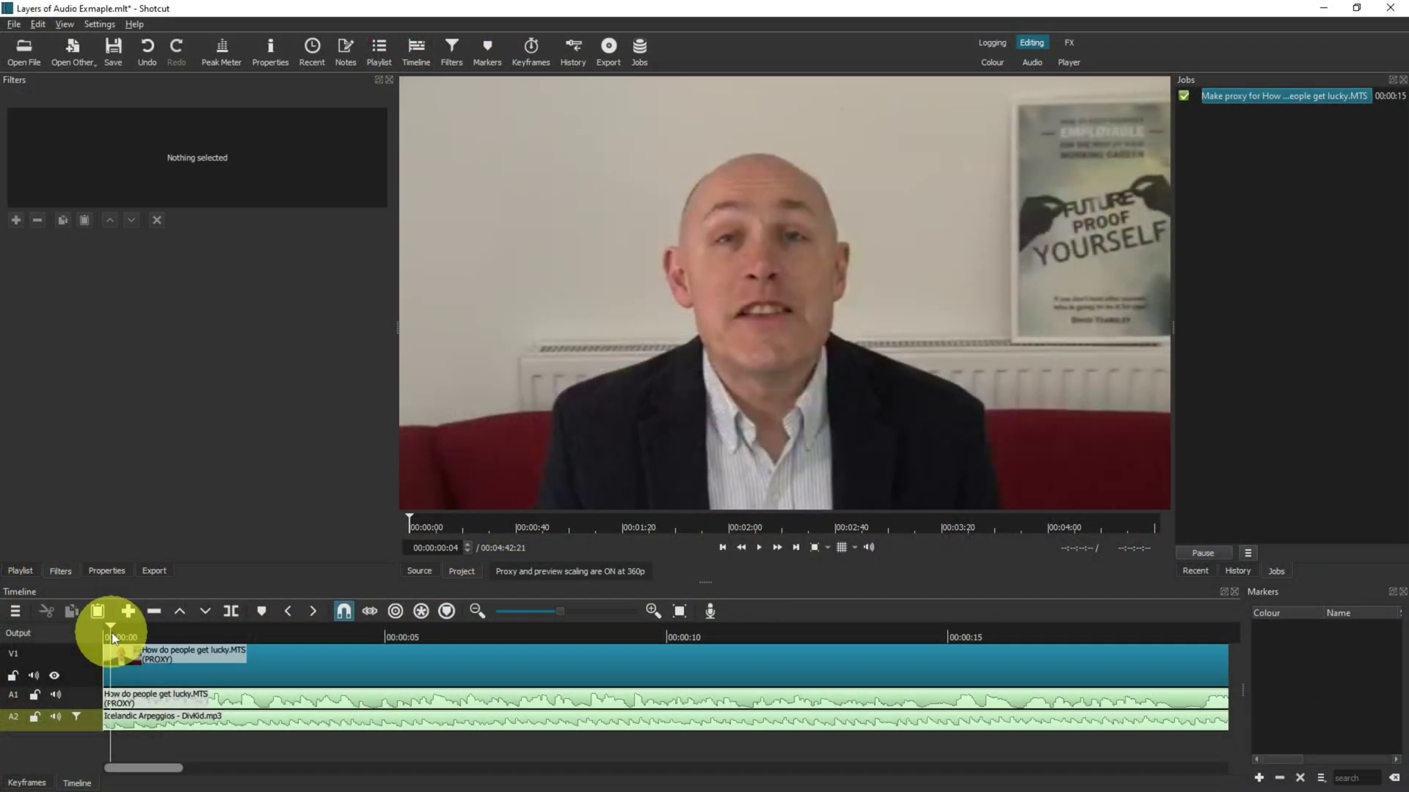
# - Return the playhead to the start, add an empty audio track A3, and show the playlist
pyautogui.moveTo(111, 633); pyautogui.dragTo(91, 636)
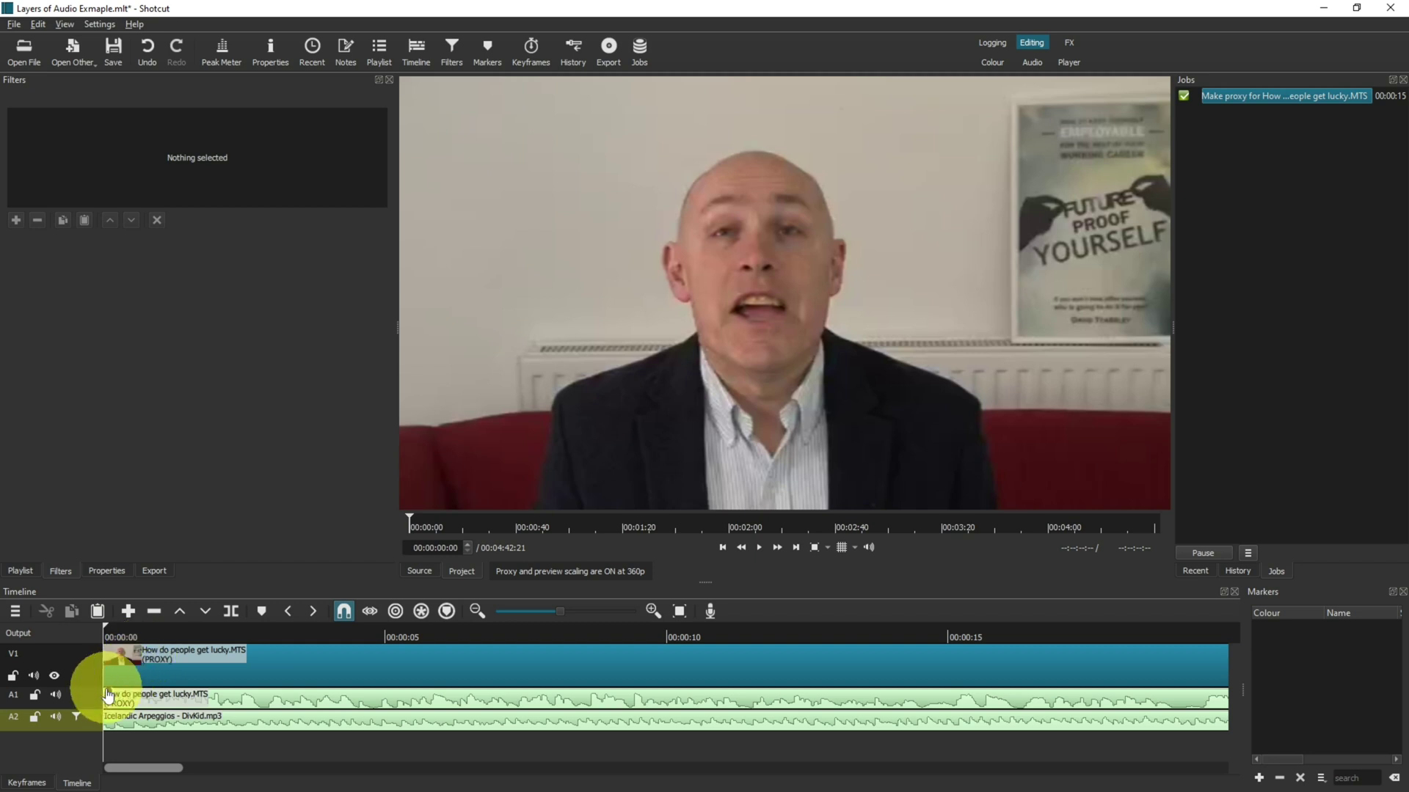
pyautogui.rightClick(89, 742)
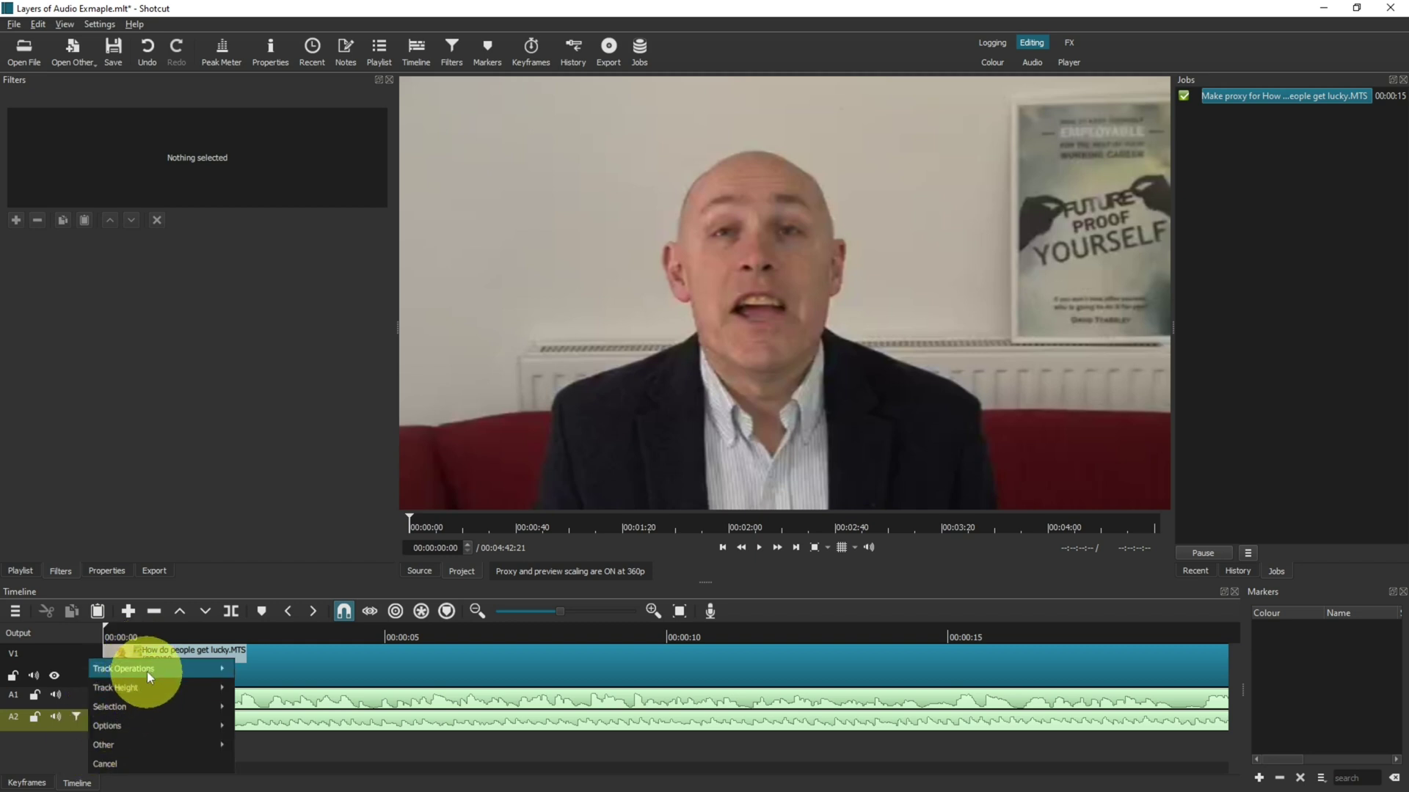
pyautogui.moveTo(146, 667)
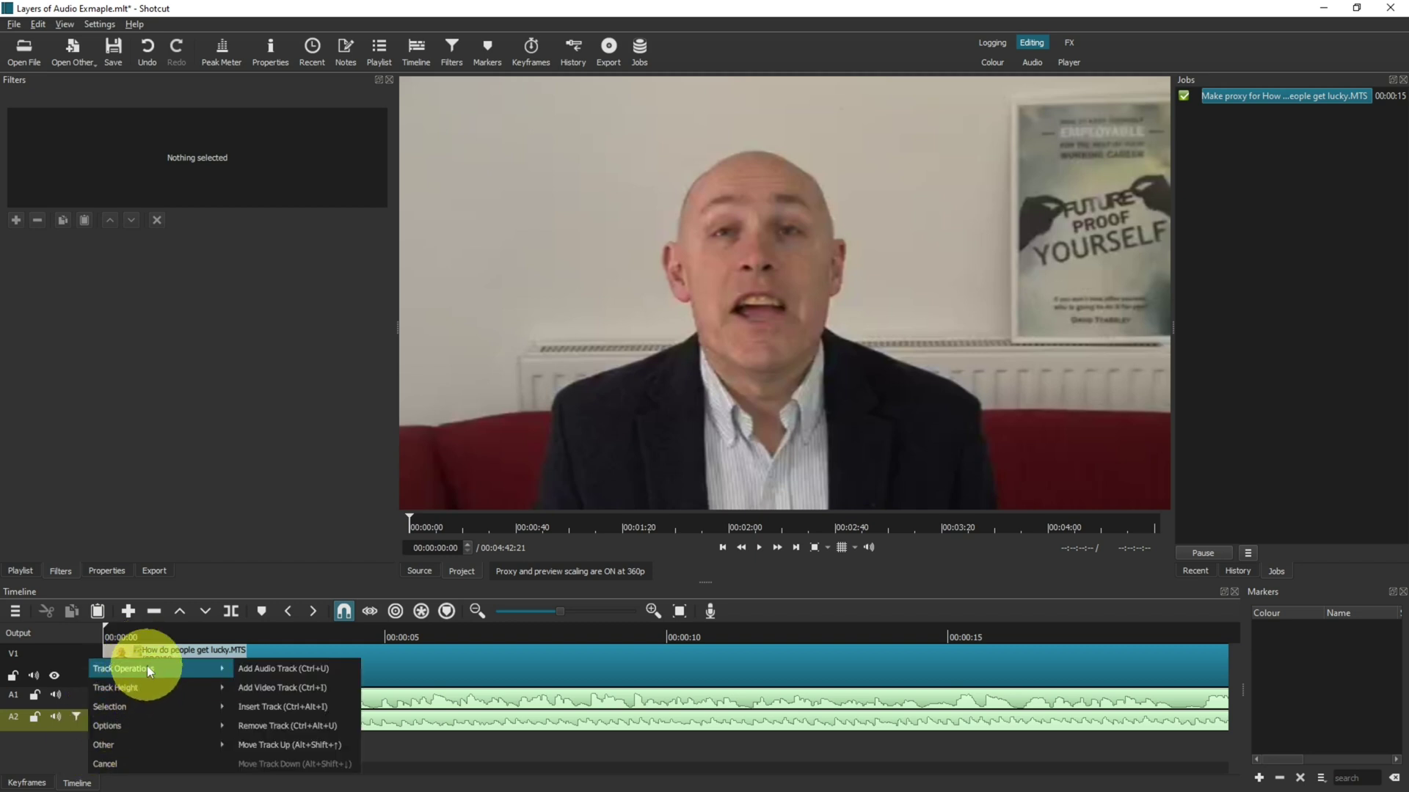
pyautogui.click(272, 669)
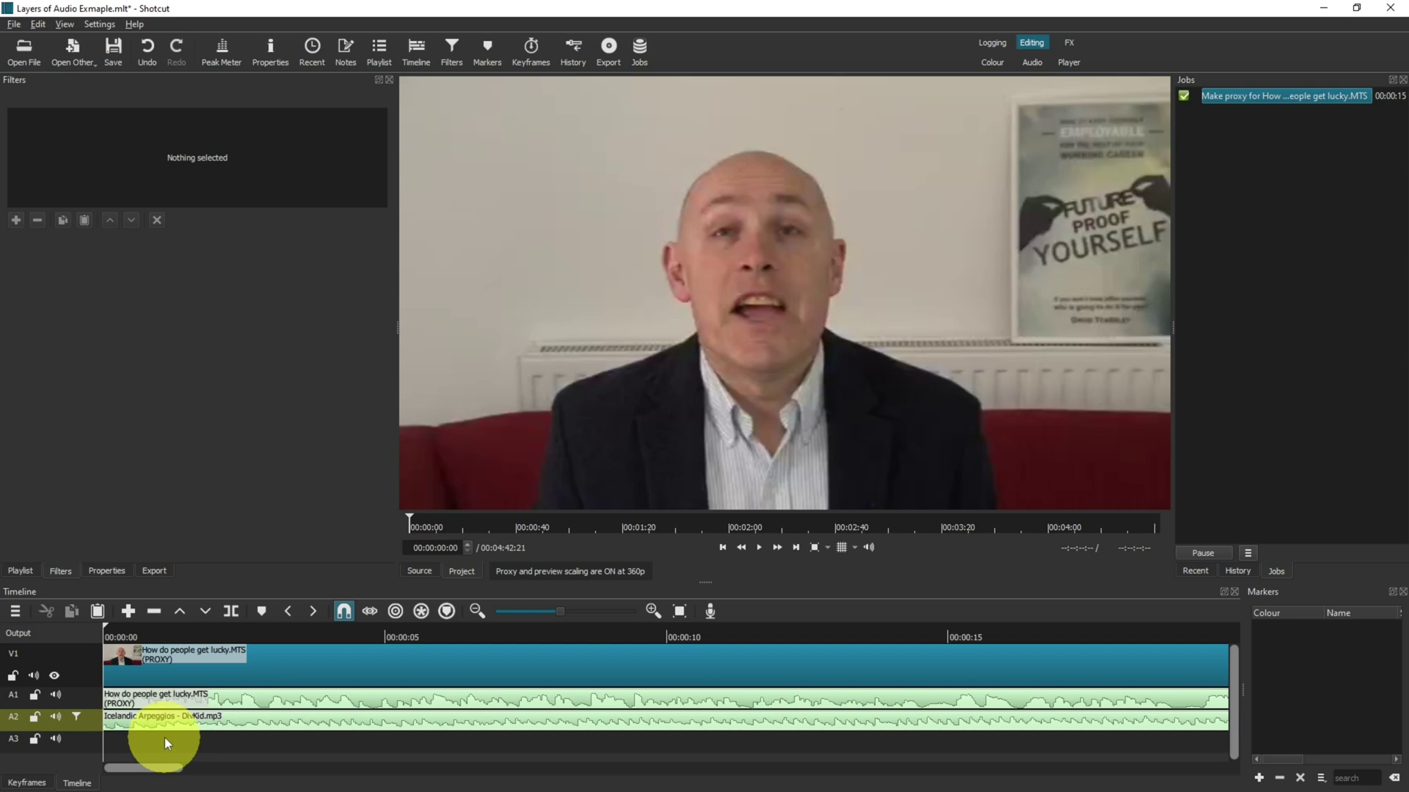
pyautogui.click(20, 571)
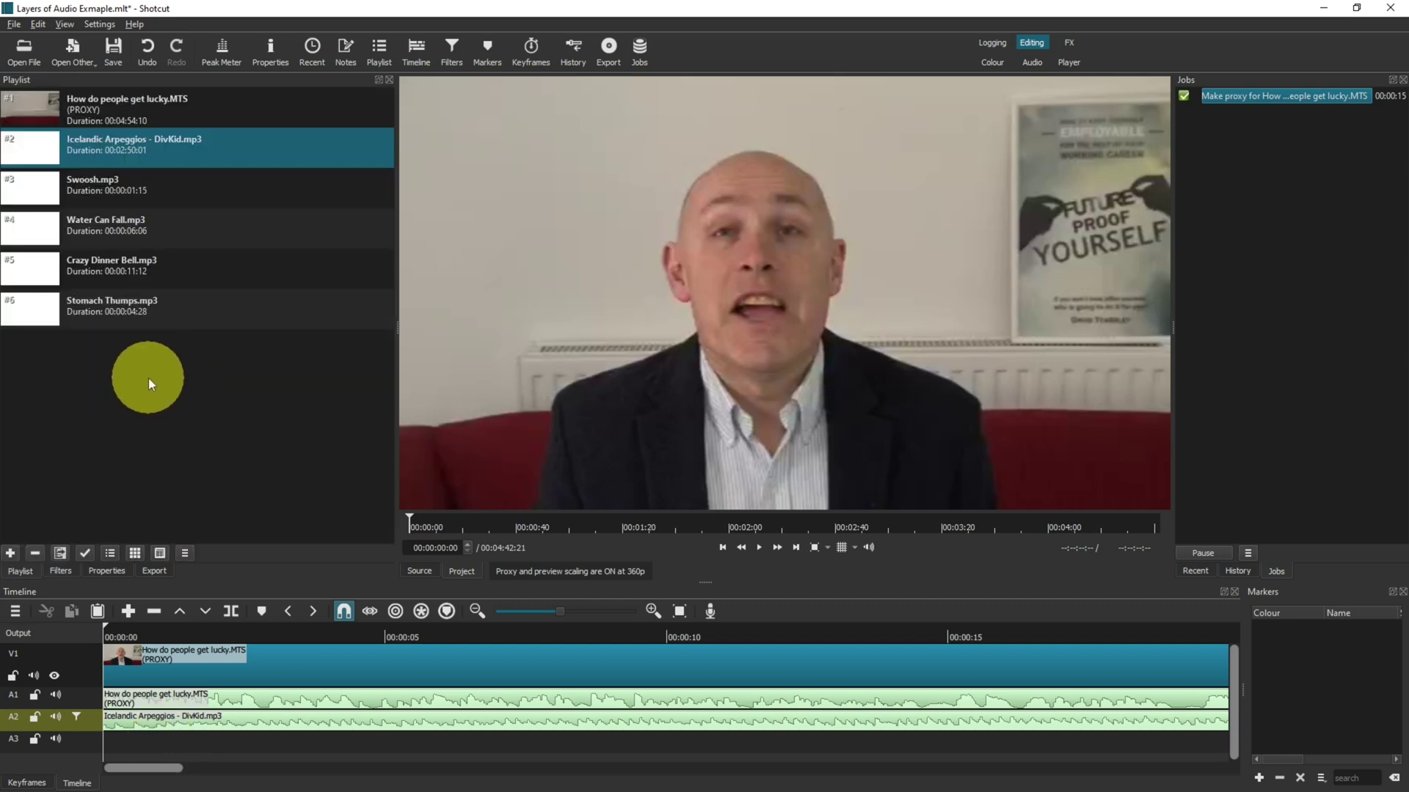
# - Place Swoosh.mp3 and Stomach Thumps.mp3 on track A3, then play the edit to hear them
pyautogui.moveTo(120, 195); pyautogui.dragTo(208, 750)
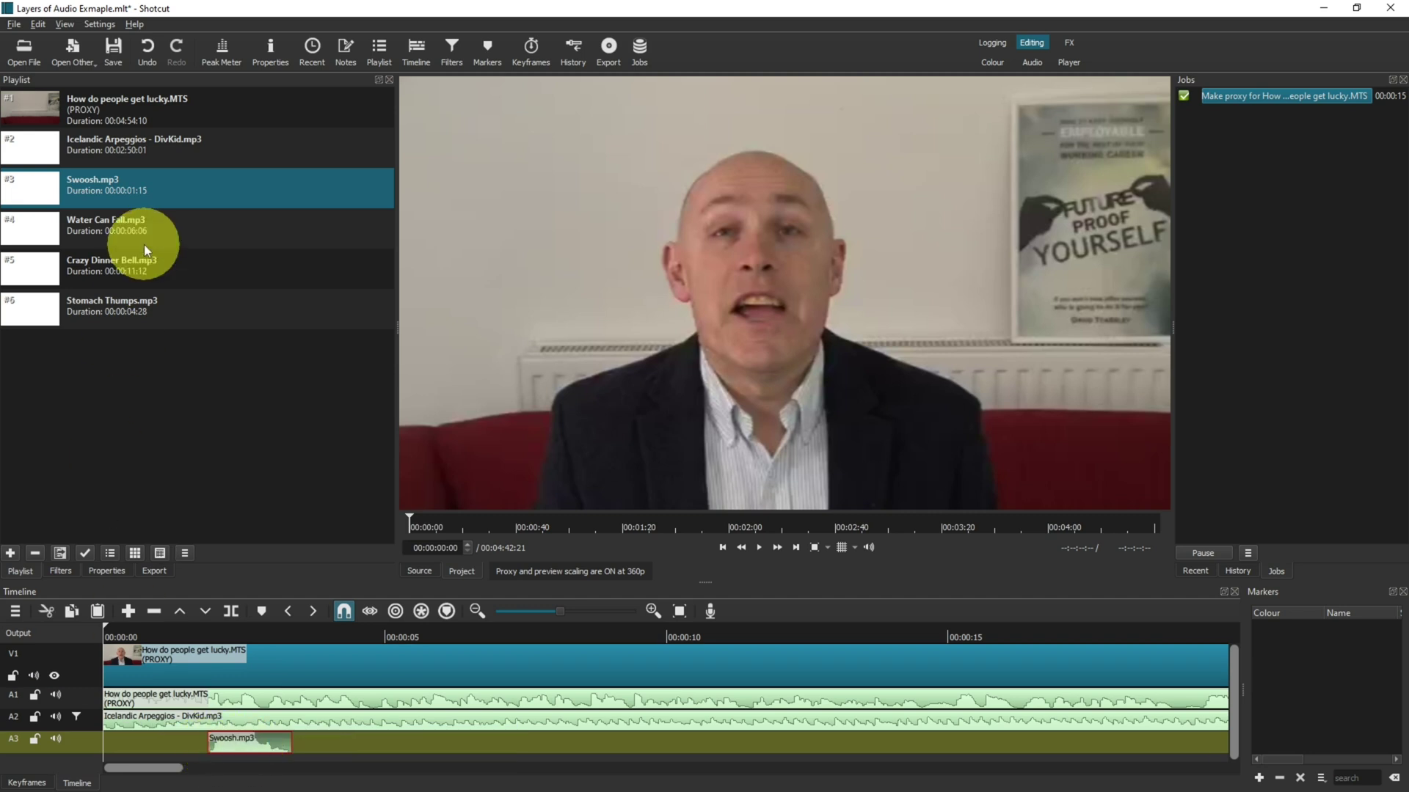
pyautogui.click(118, 308)
pyautogui.moveTo(119, 308); pyautogui.dragTo(500, 747)
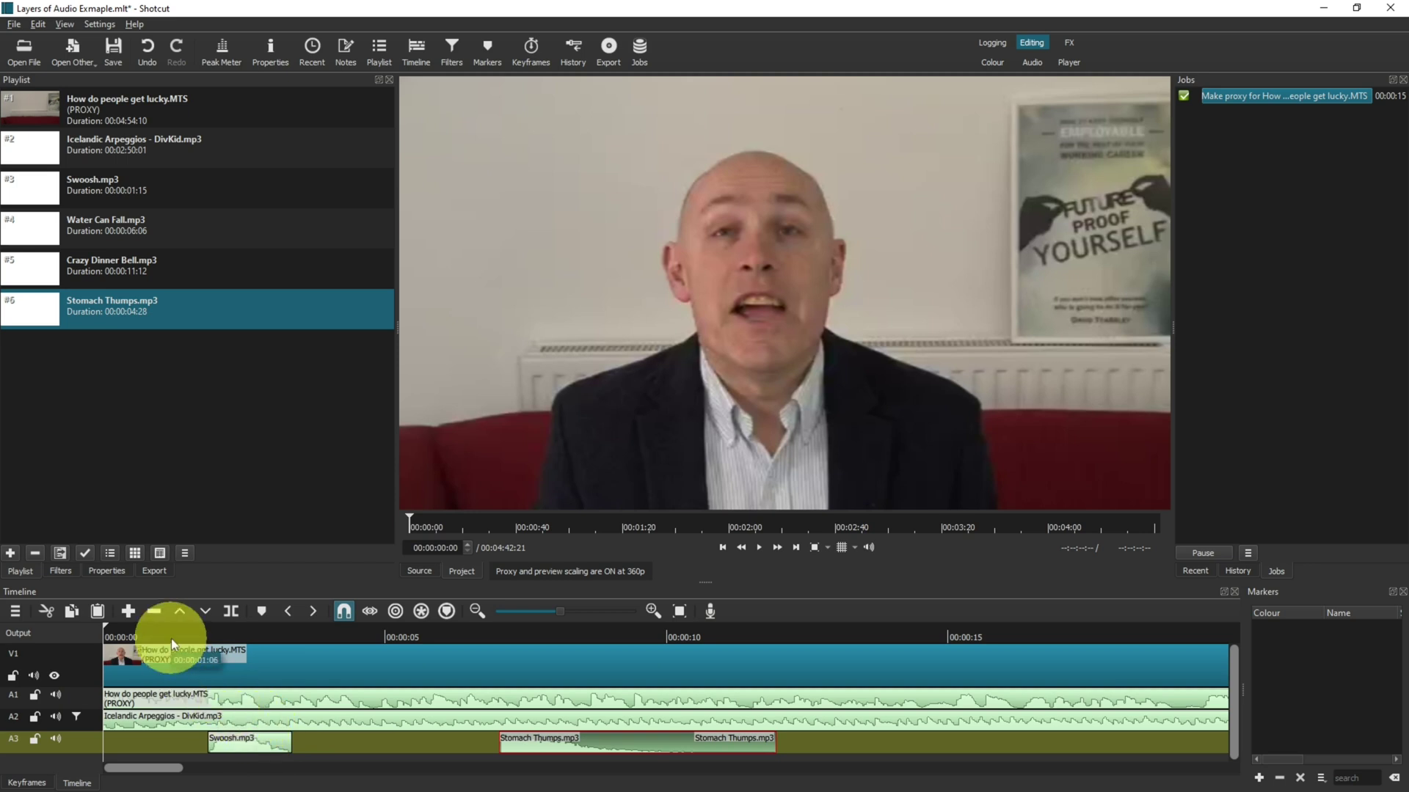
pyautogui.click(760, 547)
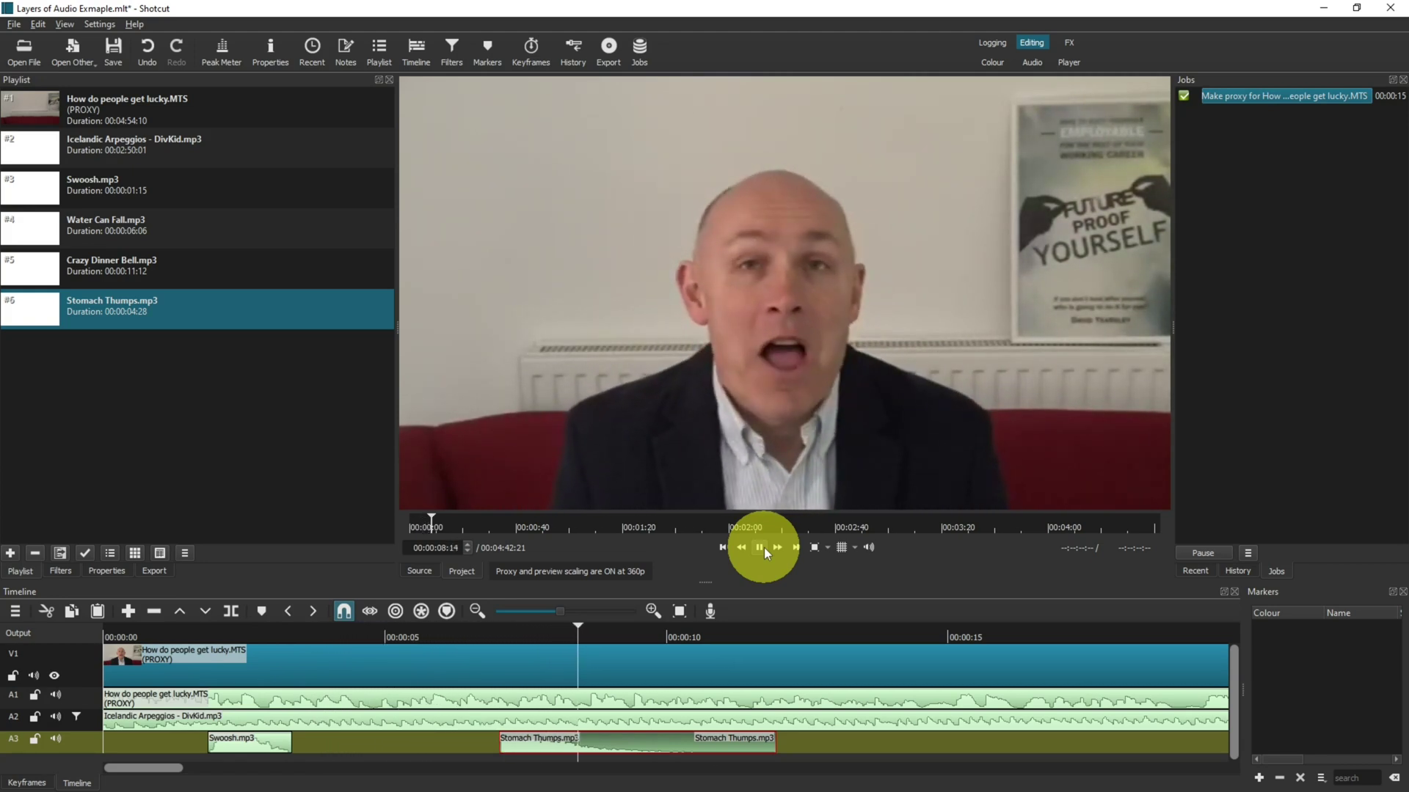
pyautogui.click(763, 547)
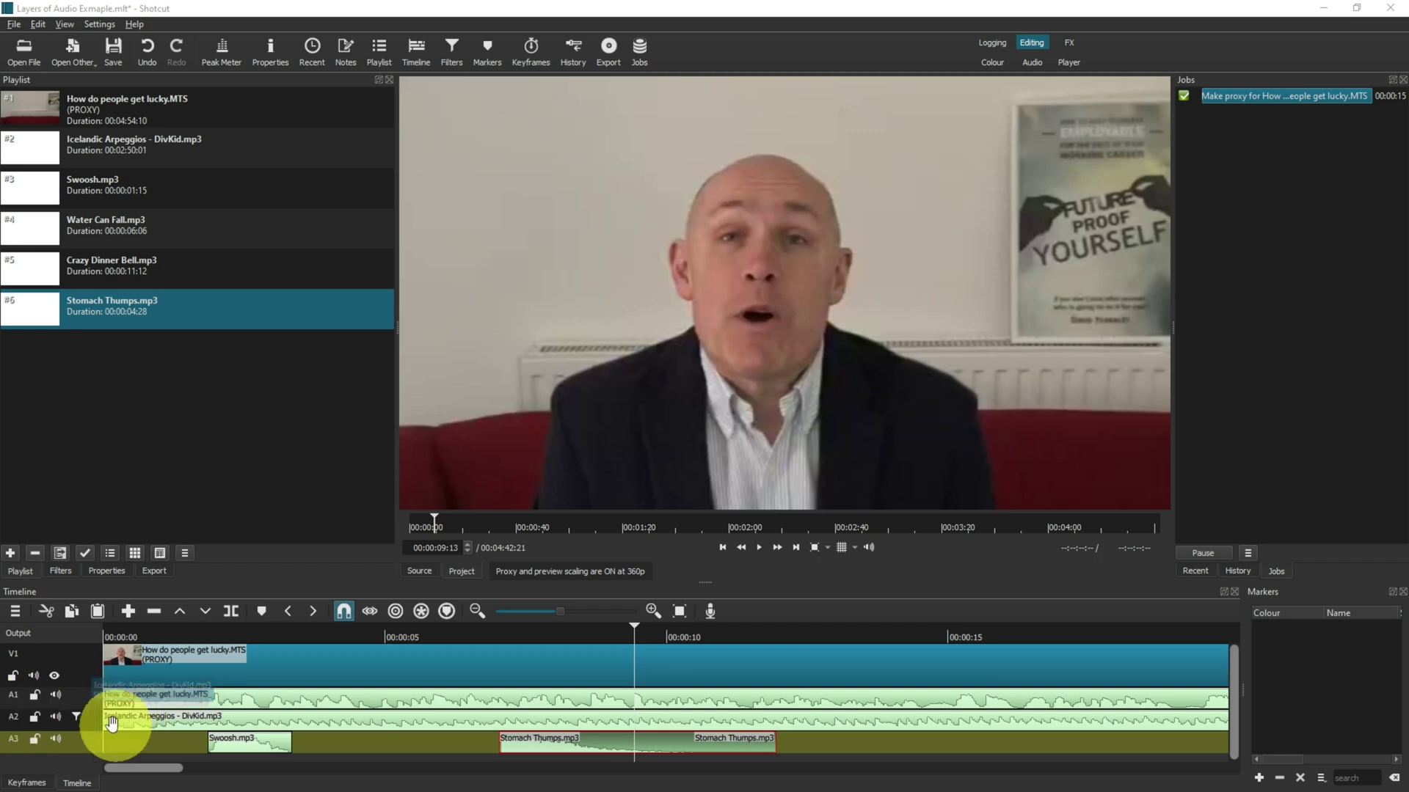
# - Check the A2 music track's -18.0 dB Gain filter, then select the unfiltered Swoosh.mp3 clip on A3
pyautogui.click(75, 716)
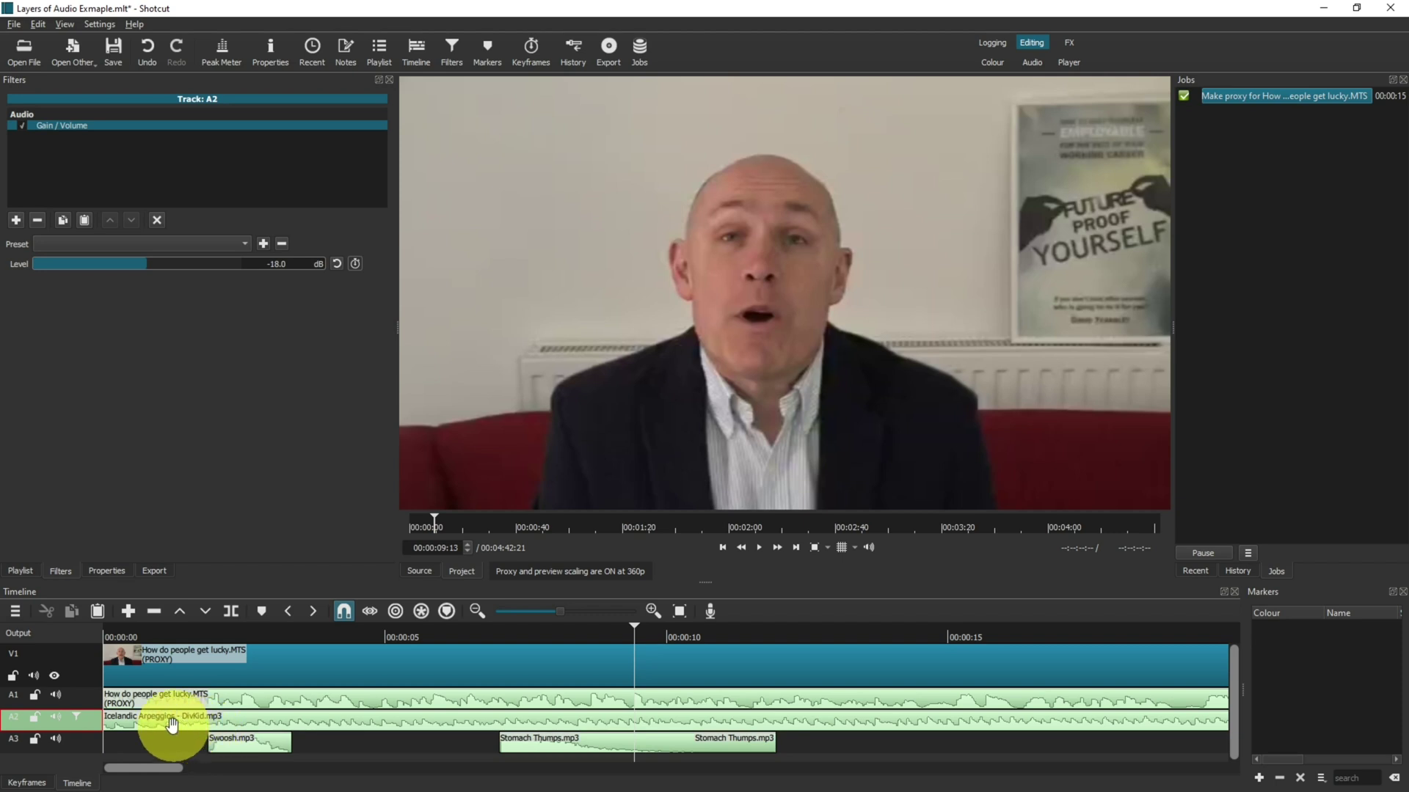
pyautogui.click(227, 750)
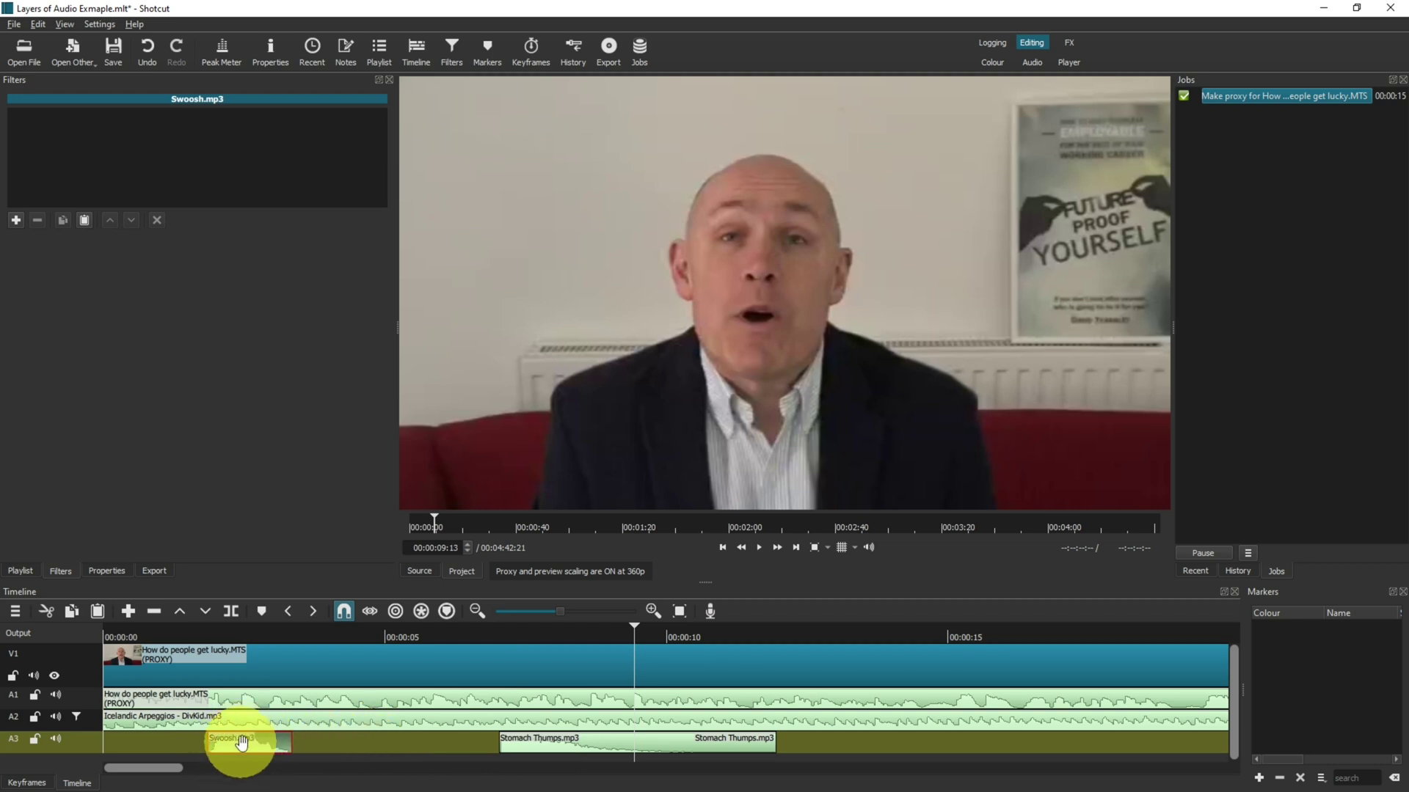
# - Give Swoosh.mp3 a Gain / Volume filter at -11.8 dB and paste it onto Stomach Thumps.mp3
pyautogui.click(15, 220)
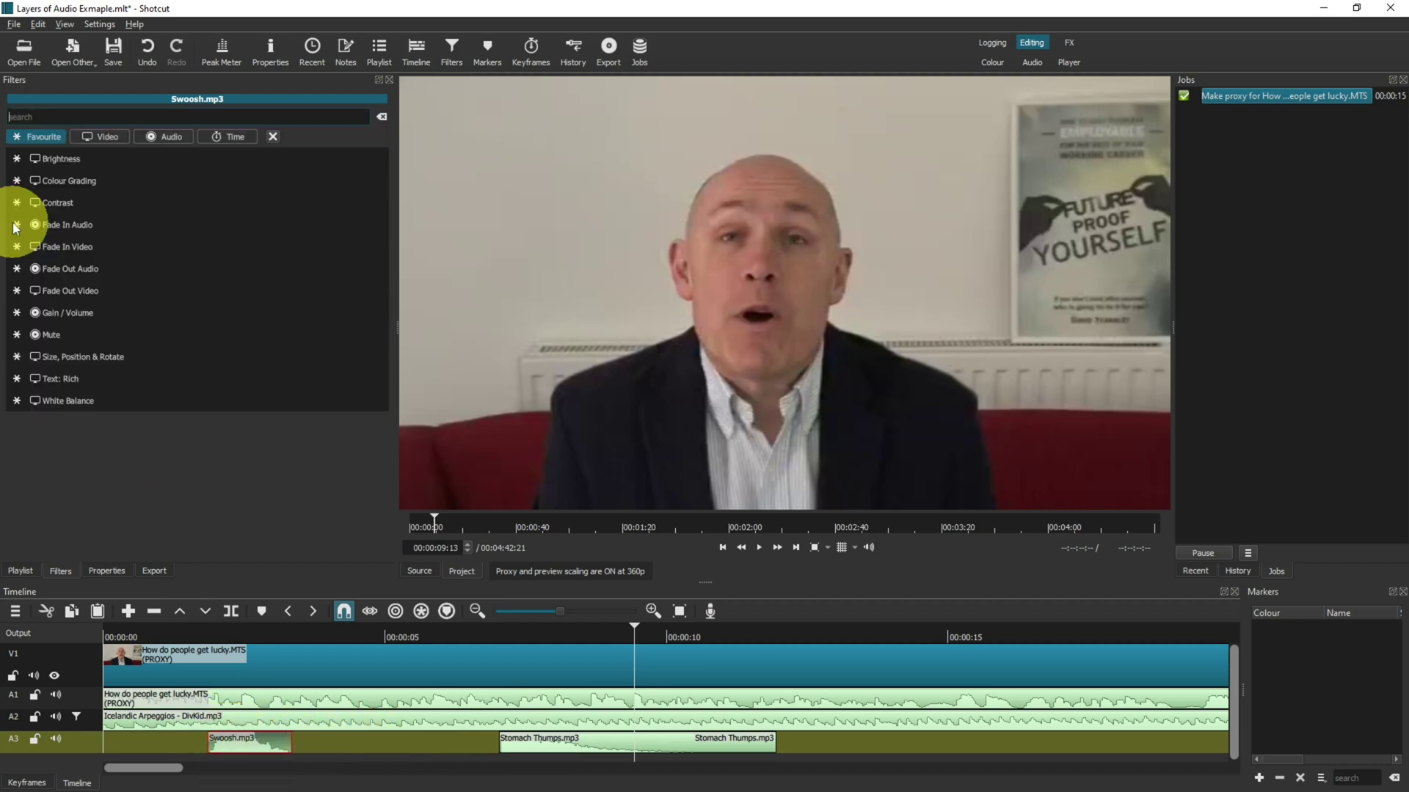
pyautogui.write('gain')
pyautogui.click(120, 160)
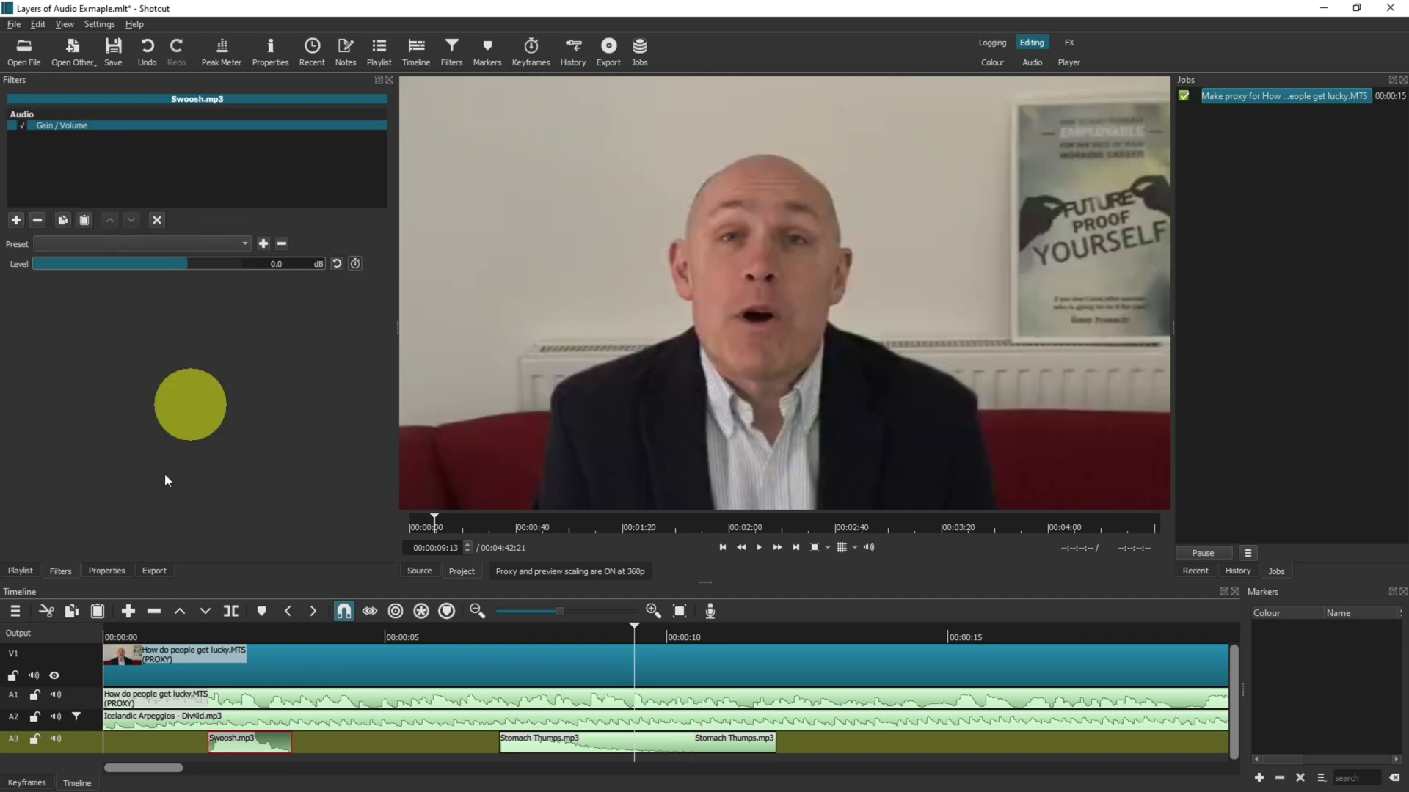
pyautogui.click(162, 262)
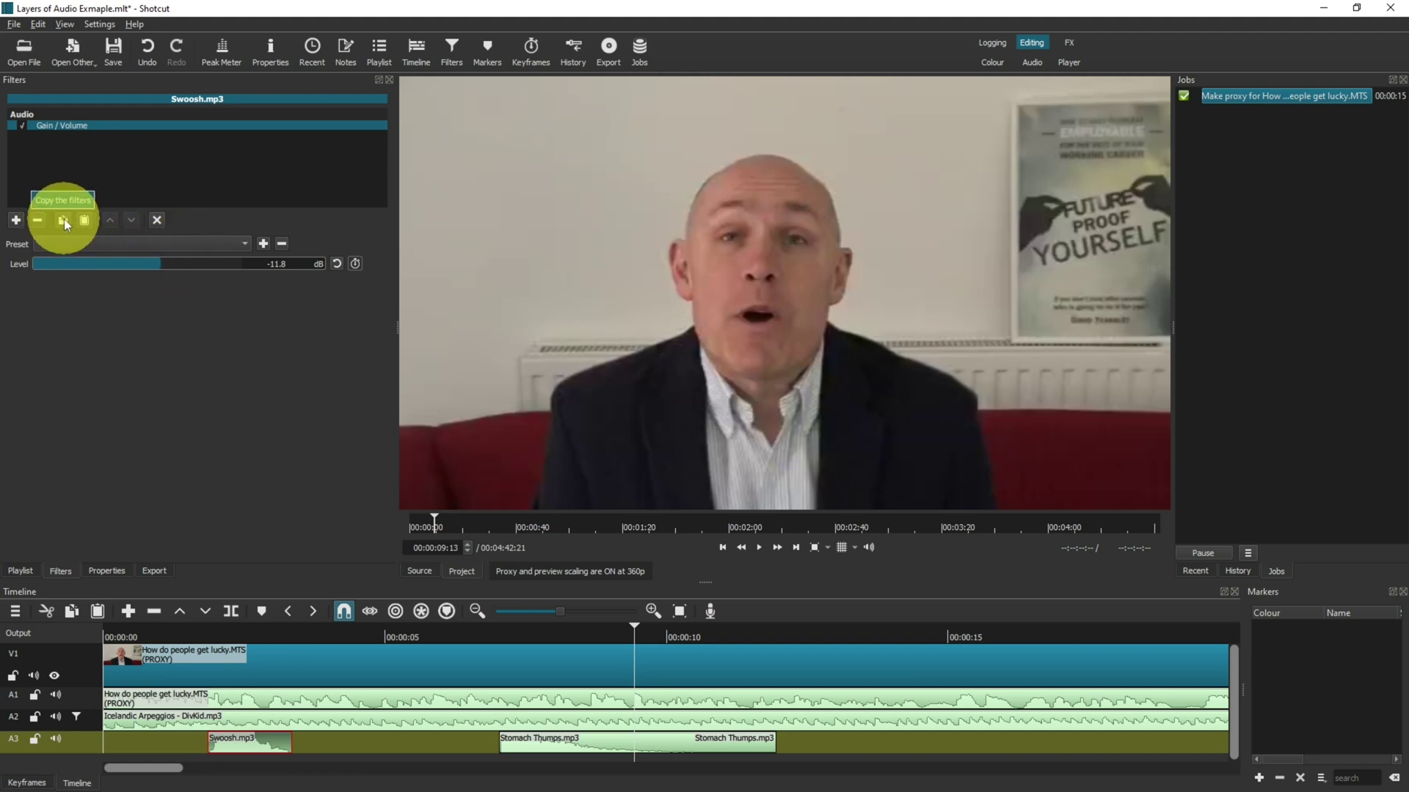
pyautogui.click(84, 221)
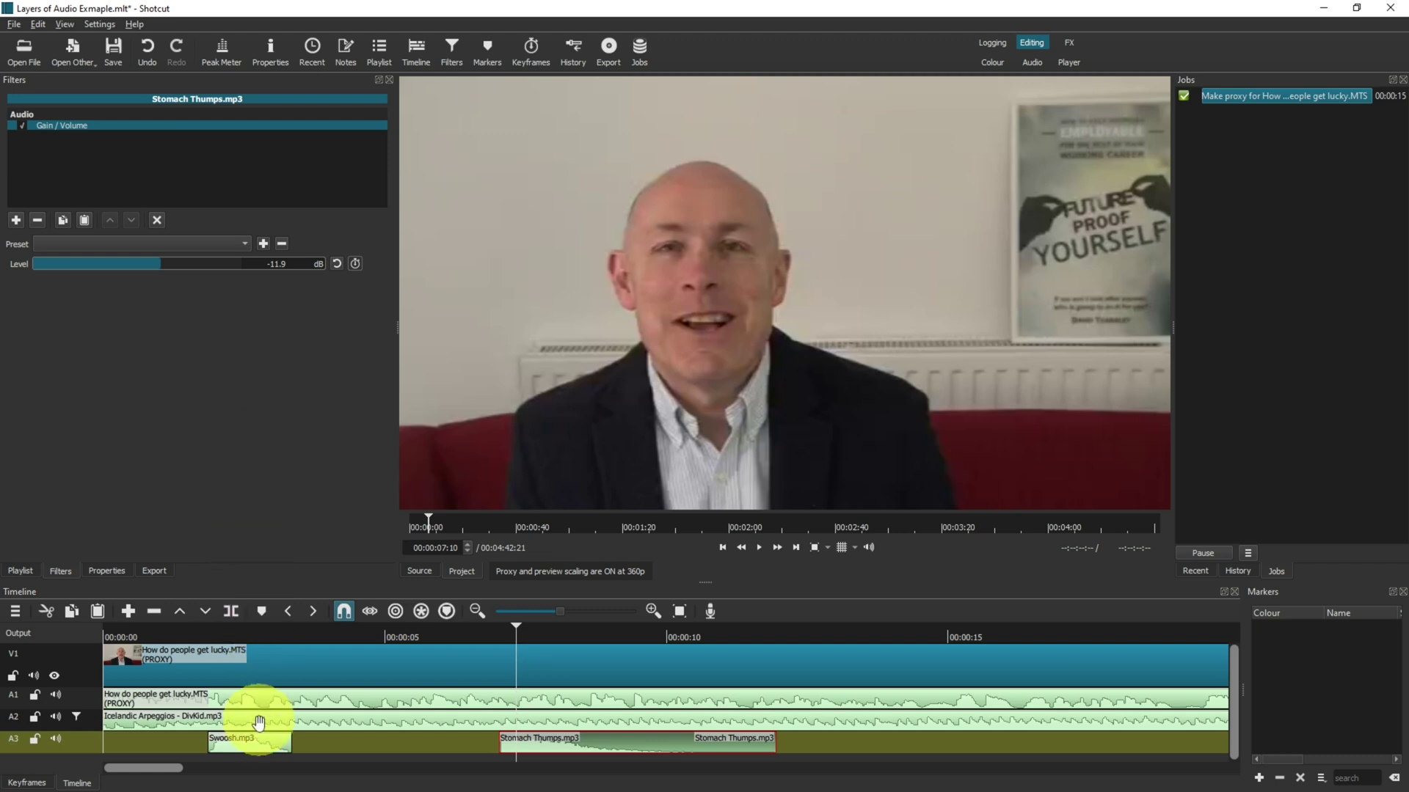
pyautogui.click(261, 745)
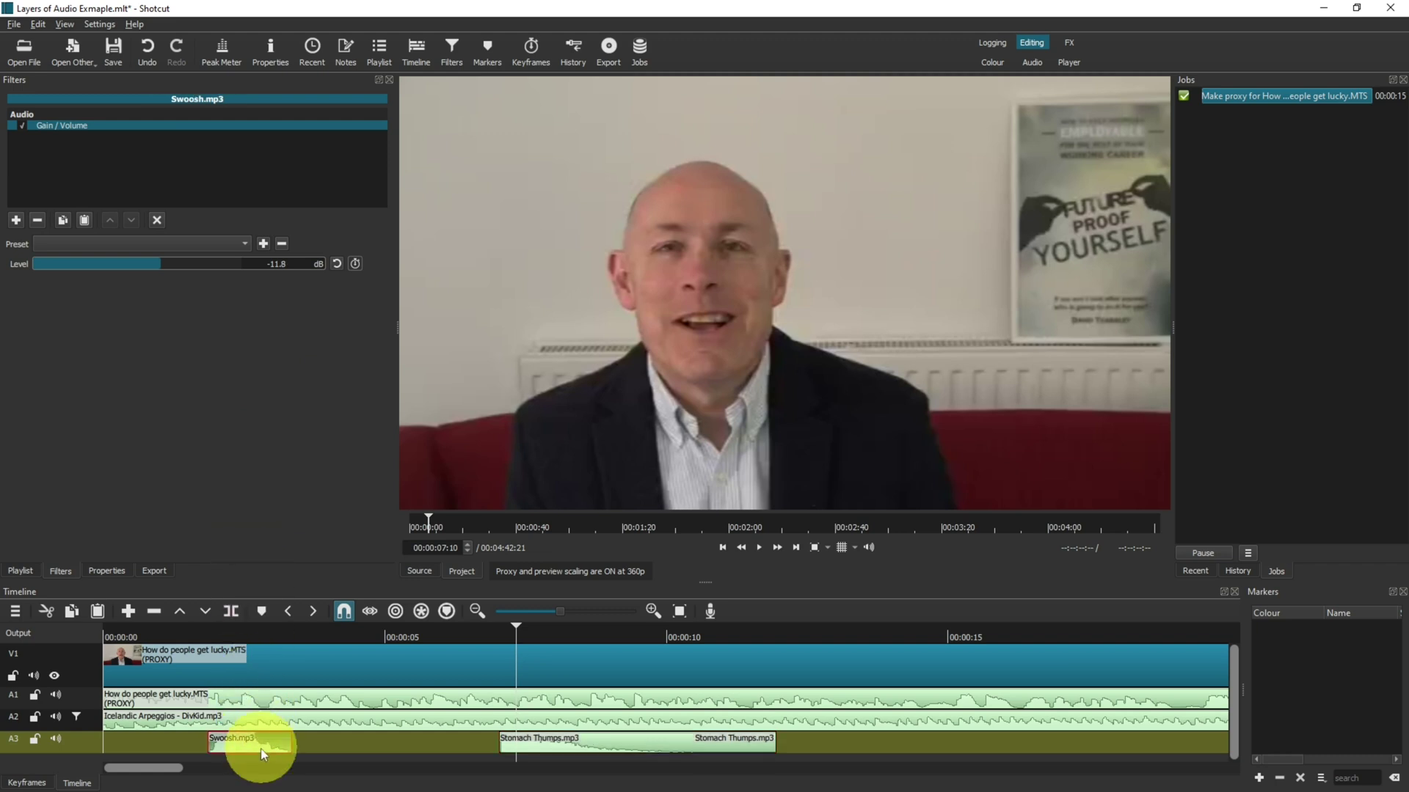